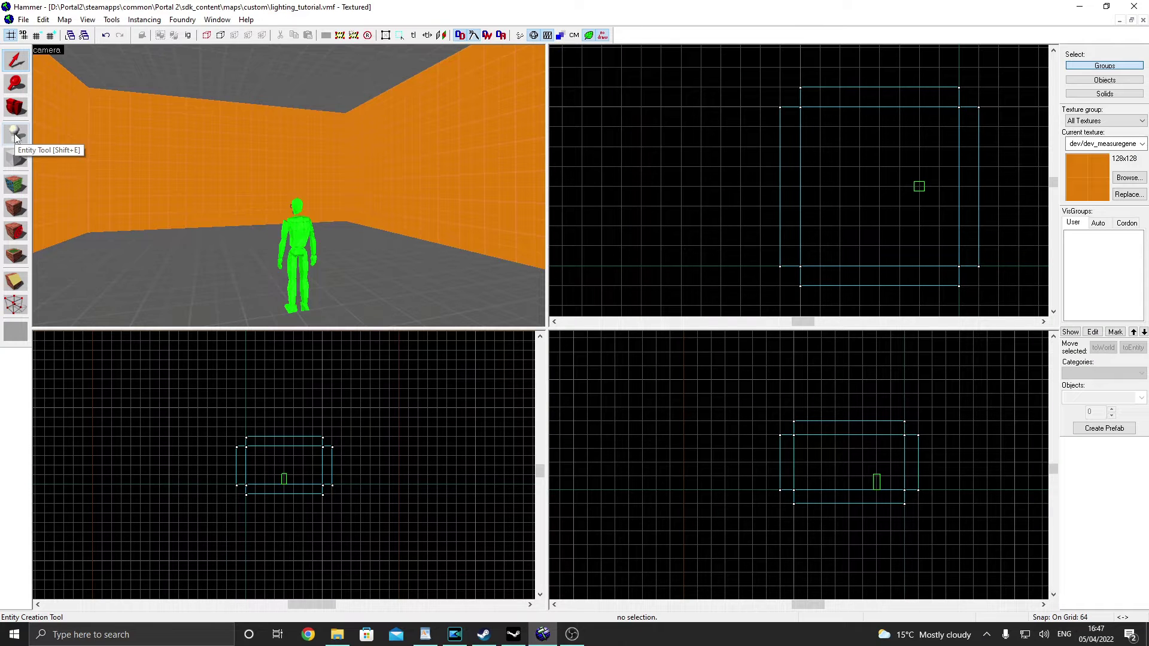
Place a new info_player_start entity on the room's floor beside the existing player start.
{"action": "left_click", "coordinate": [15, 136]}
{"action": "left_click", "coordinate": [233, 277]}
{"action": "key", "text": "z"}
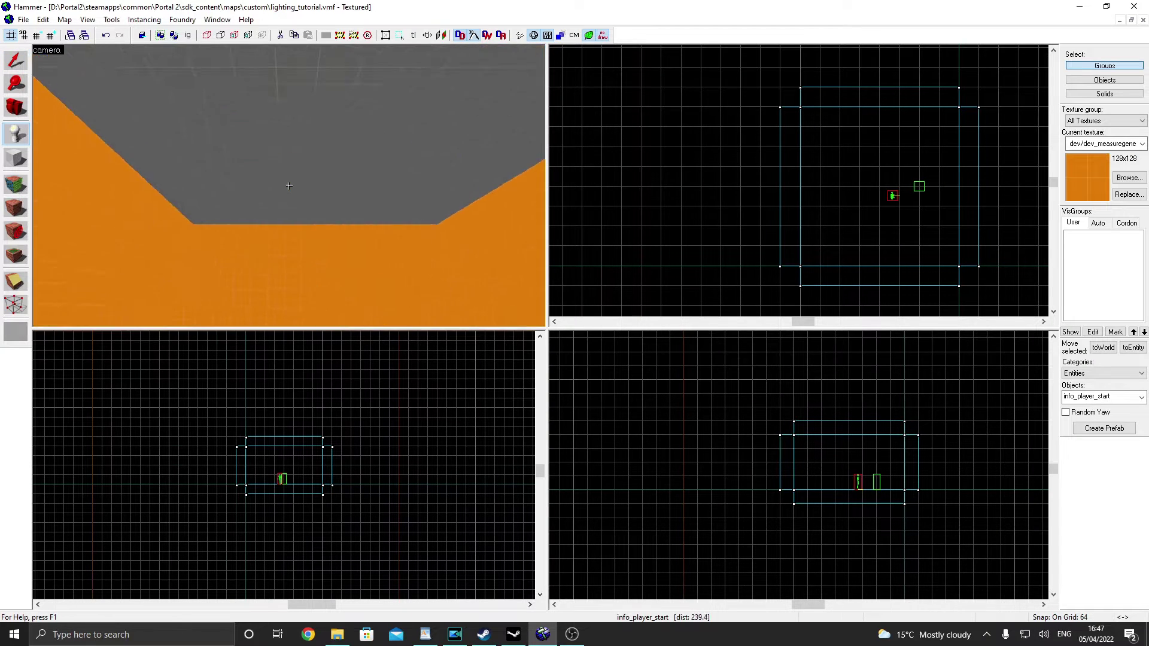
{"action": "key", "text": "z"}
{"action": "key", "text": "shift+s"}
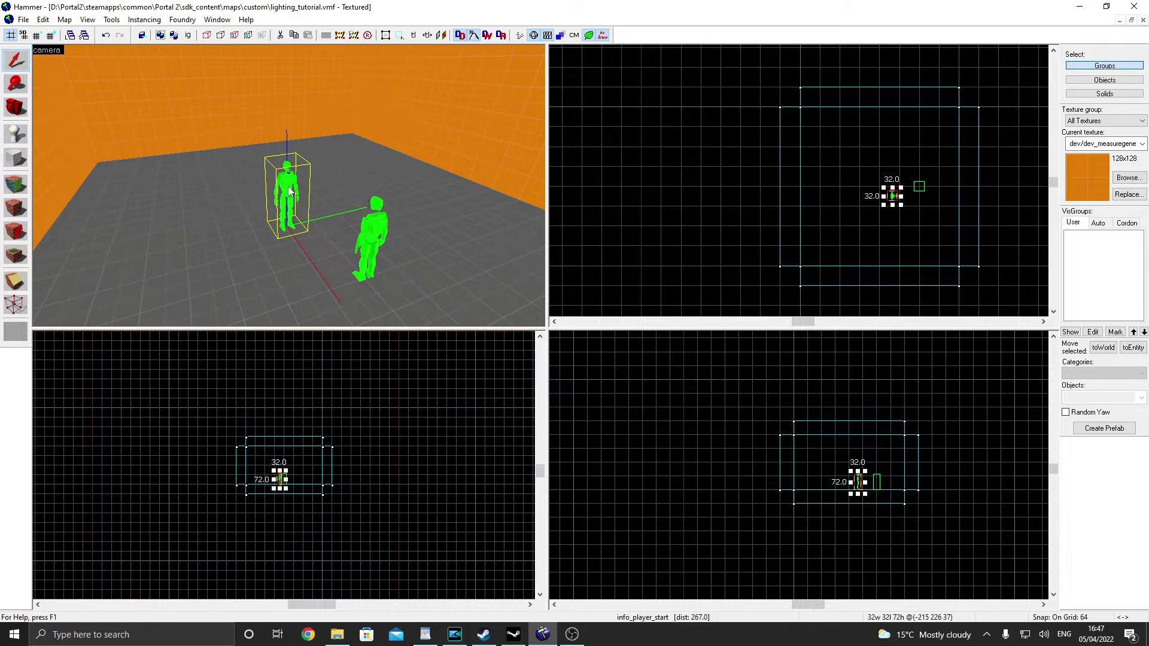
Change the newly placed entity's class to light and apply it.
{"action": "double_click", "coordinate": [290, 191]}
{"action": "left_click", "coordinate": [488, 226]}
{"action": "type", "text": "light"}
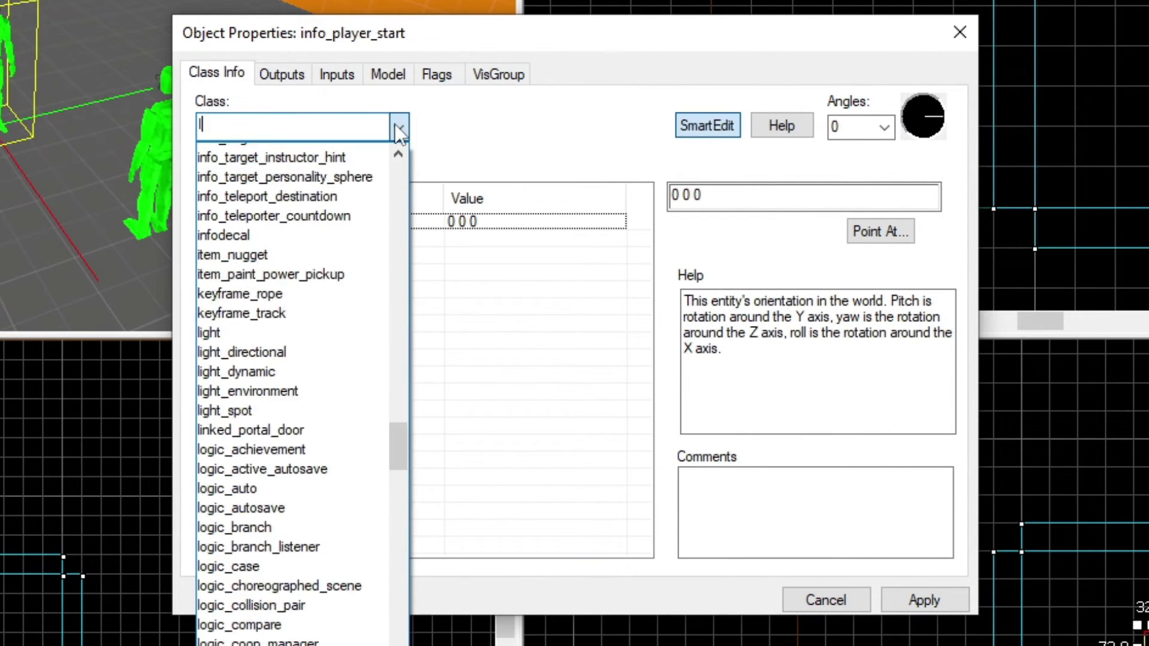
{"action": "key", "text": "Return"}
{"action": "left_click", "coordinate": [945, 601]}
{"action": "left_click", "coordinate": [960, 33]}
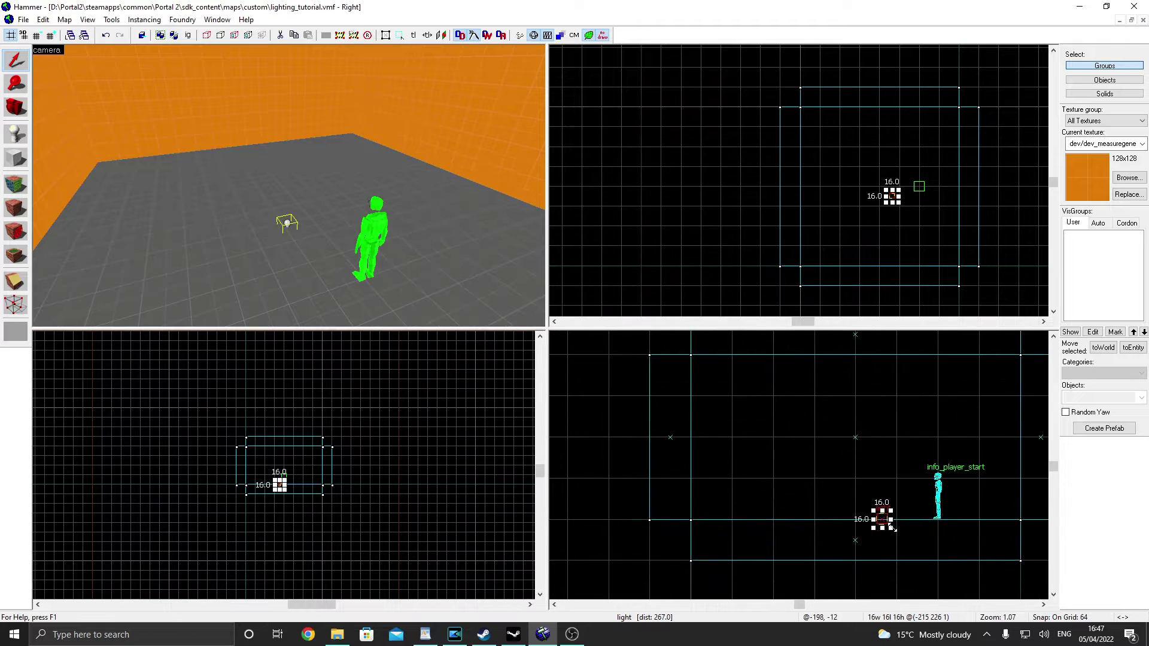
Move the light up to the middle of the room's height and align it with the room's centre.
{"action": "scroll", "coordinate": [1115, 630], "scroll_direction": "up", "scroll_amount": 6}
{"action": "left_click_drag", "start_coordinate": [759, 456], "coordinate": [699, 285]}
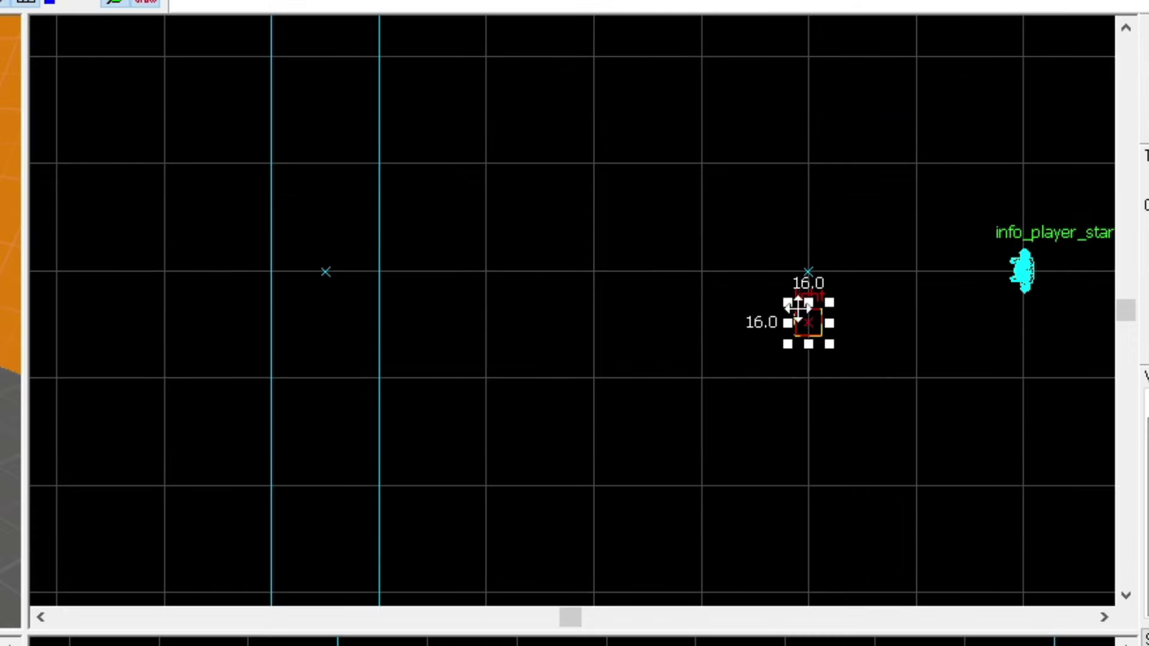
{"action": "left_click_drag", "start_coordinate": [811, 320], "coordinate": [812, 290]}
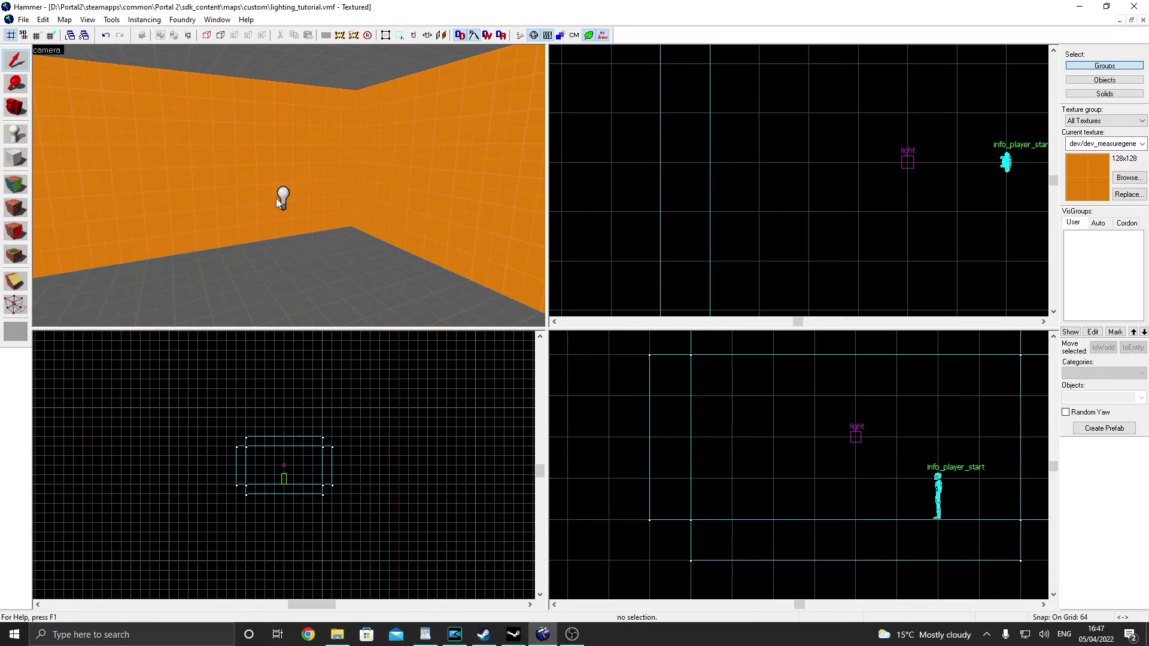
Open the light's properties and set its Brightness colour to purple, 143 56 222.
{"action": "double_click", "coordinate": [282, 198]}
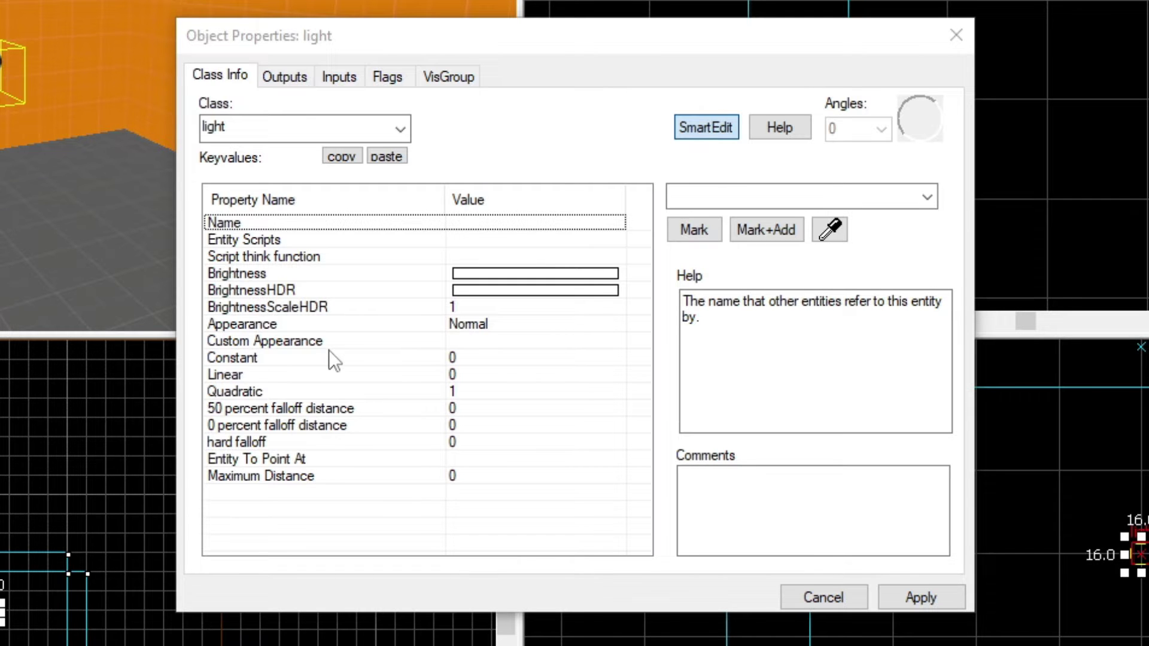
{"action": "left_click", "coordinate": [266, 274]}
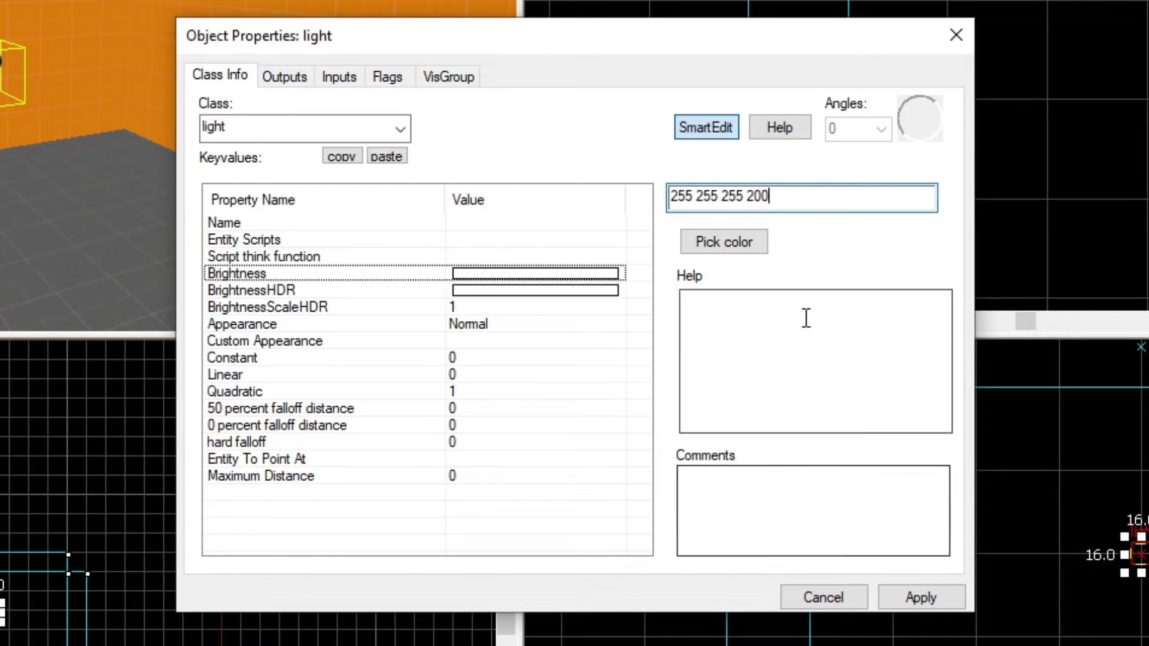
{"action": "left_click_drag", "start_coordinate": [802, 197], "coordinate": [587, 190]}
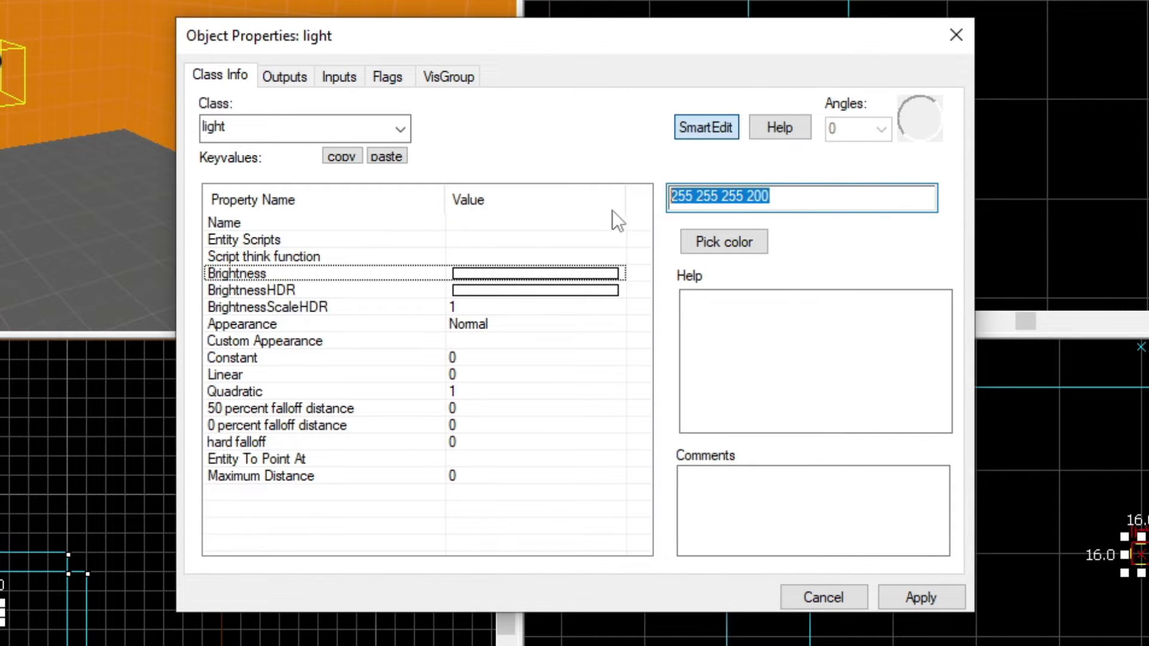
{"action": "left_click", "coordinate": [724, 242]}
{"action": "left_click", "coordinate": [836, 269]}
{"action": "left_click_drag", "start_coordinate": [760, 242], "coordinate": [742, 226]}
{"action": "left_click", "coordinate": [353, 493]}
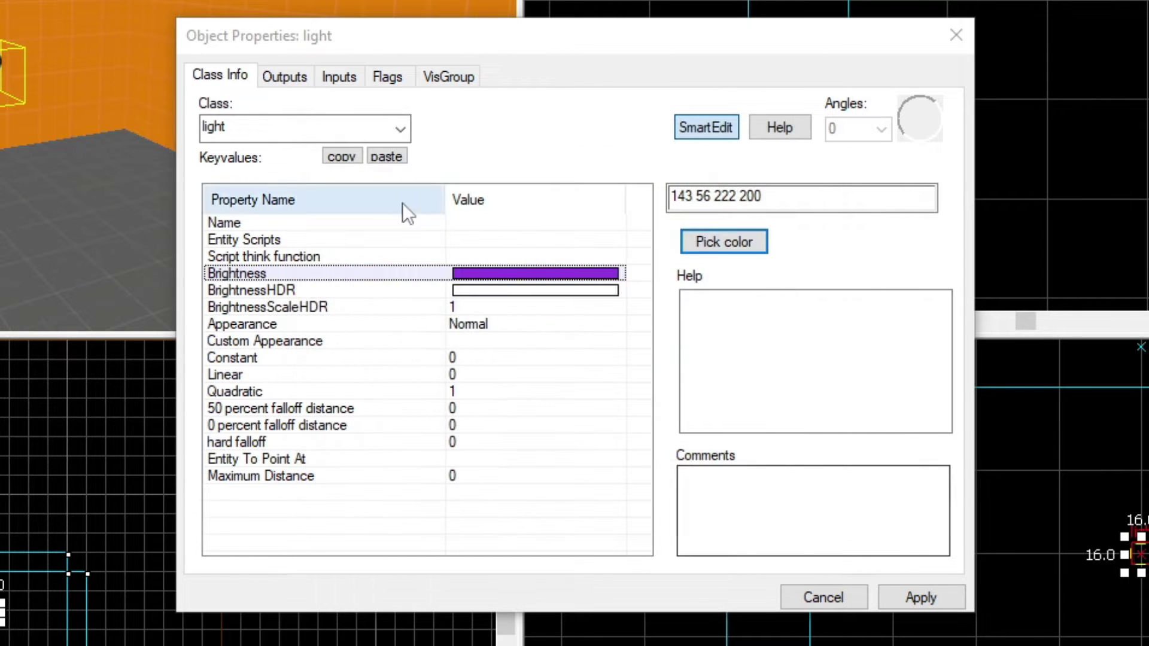
Set the light's Brightness colour to white, 255 255 255, then apply and close its properties.
{"action": "left_click", "coordinate": [735, 246]}
{"action": "left_click", "coordinate": [545, 329]}
{"action": "left_click", "coordinate": [383, 493]}
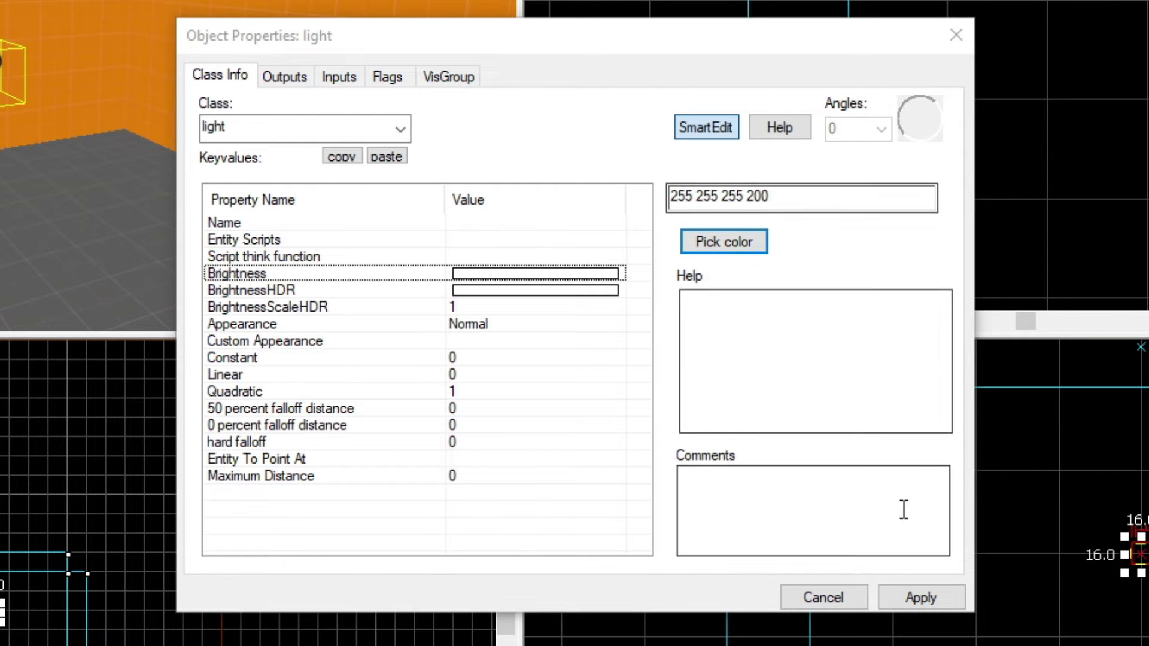
{"action": "left_click", "coordinate": [921, 598]}
{"action": "left_click", "coordinate": [956, 34]}
{"action": "left_click", "coordinate": [1064, 138]}
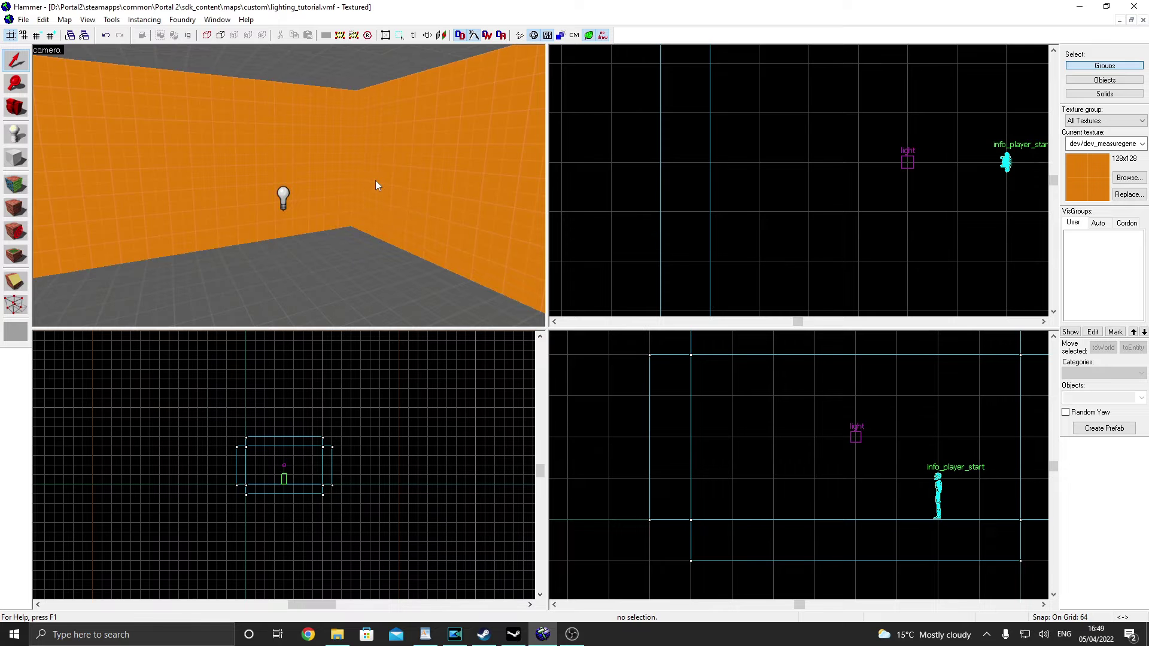
Compile and run the map in Portal 2 and look at how the light illuminates the room.
{"action": "key", "text": "F9"}
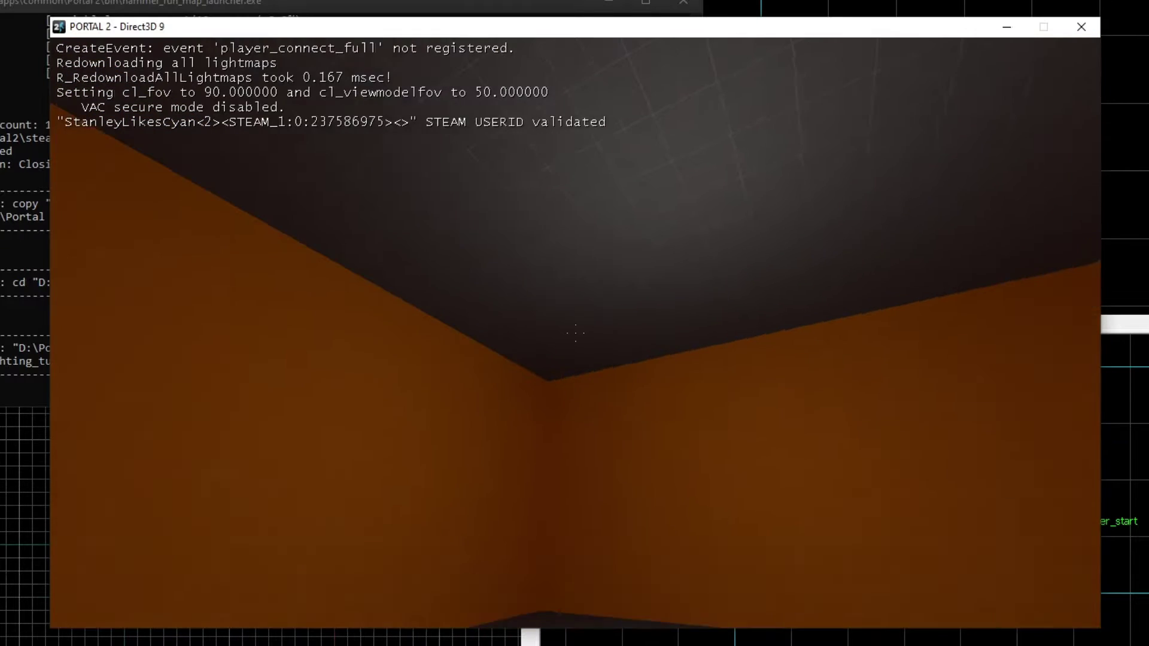
{"action": "key", "text": "s"}
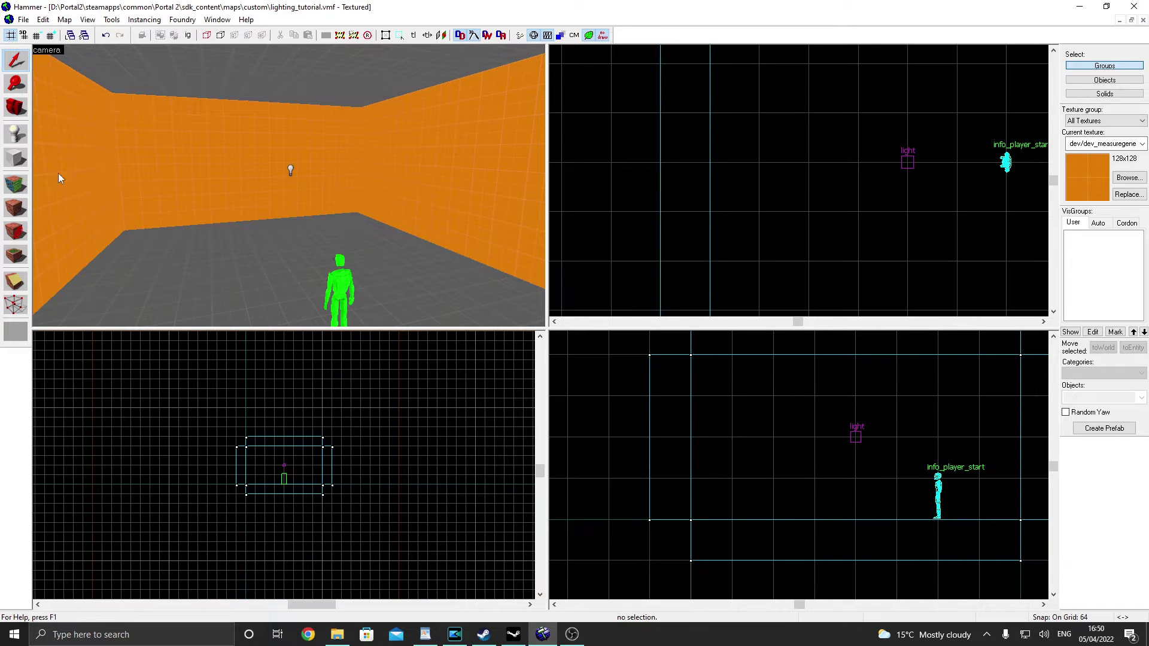
Place a new entity on the floor beneath the light and change its class to prop_static.
{"action": "left_click", "coordinate": [15, 134]}
{"action": "left_click", "coordinate": [278, 269]}
{"action": "left_click", "coordinate": [16, 61]}
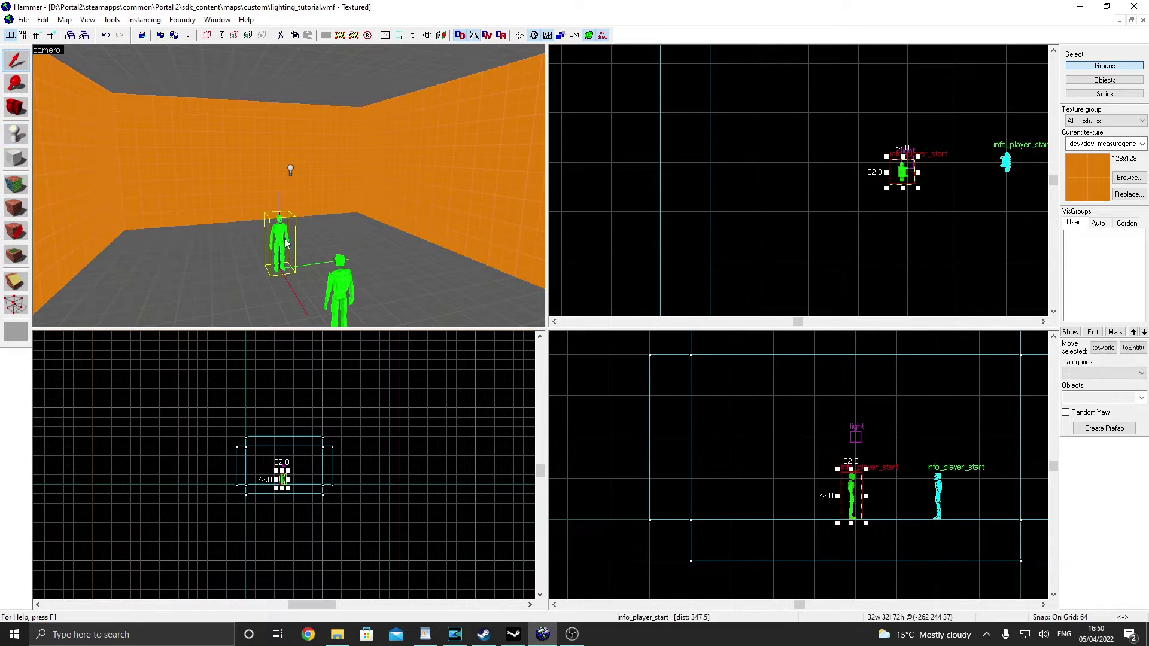
{"action": "double_click", "coordinate": [275, 227]}
{"action": "left_click", "coordinate": [487, 227]}
{"action": "type", "text": "prop_s"}
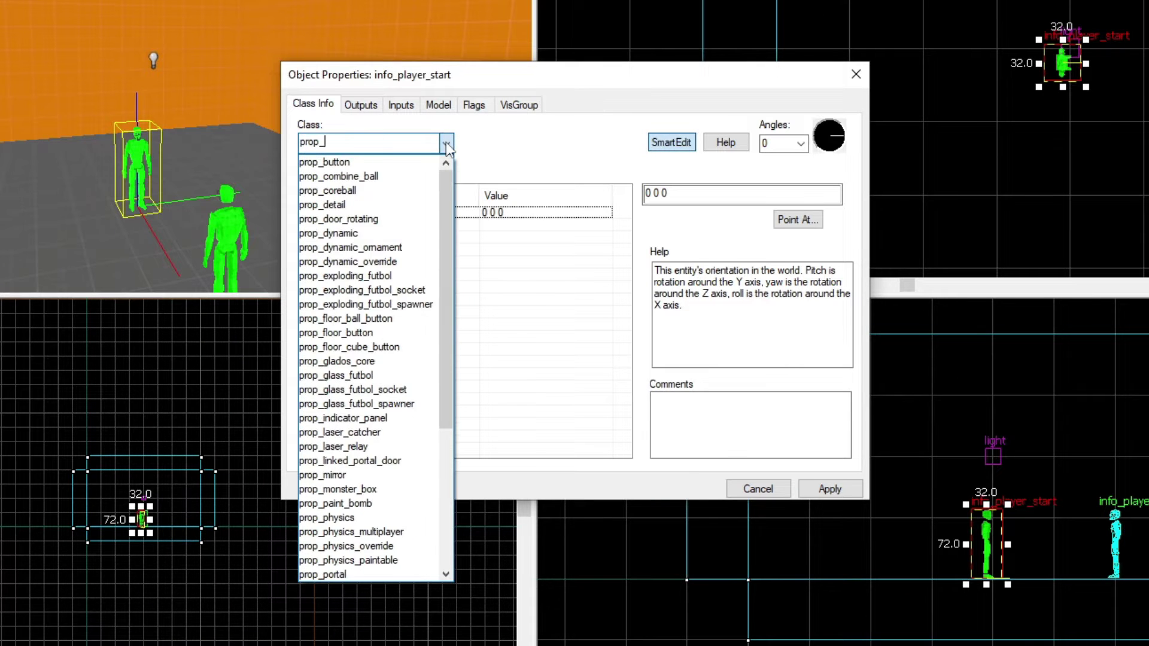
{"action": "left_click", "coordinate": [323, 176]}
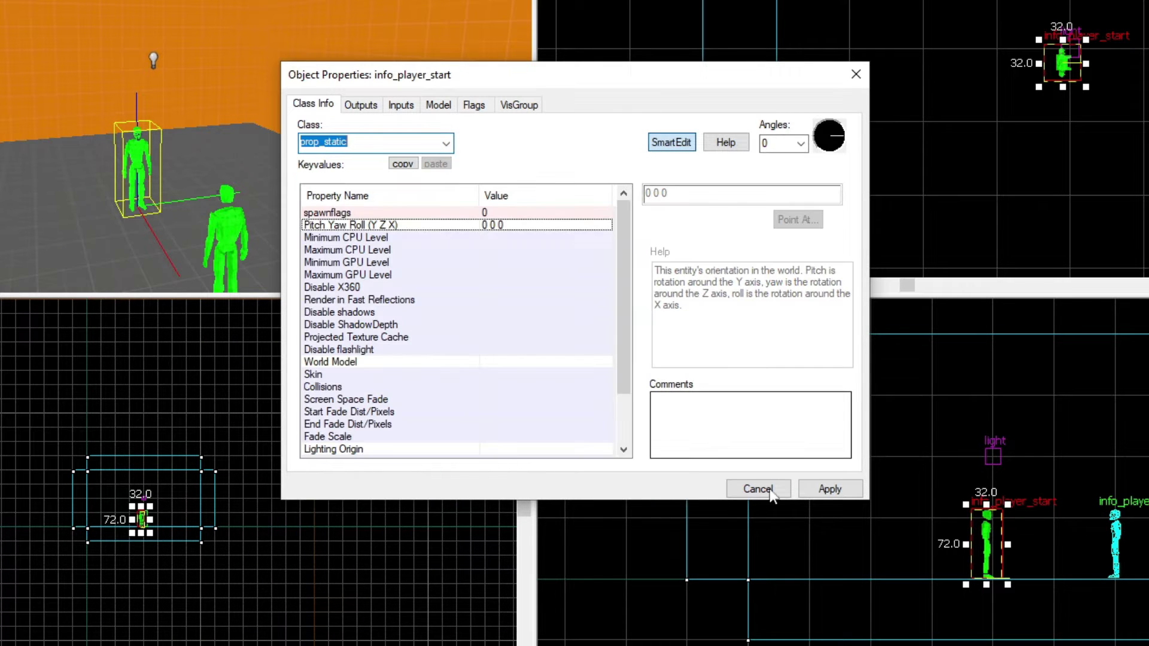
{"action": "left_click", "coordinate": [823, 495]}
Open the model browser for the prop's World Model and look through the models matching "light".
{"action": "left_click", "coordinate": [338, 350]}
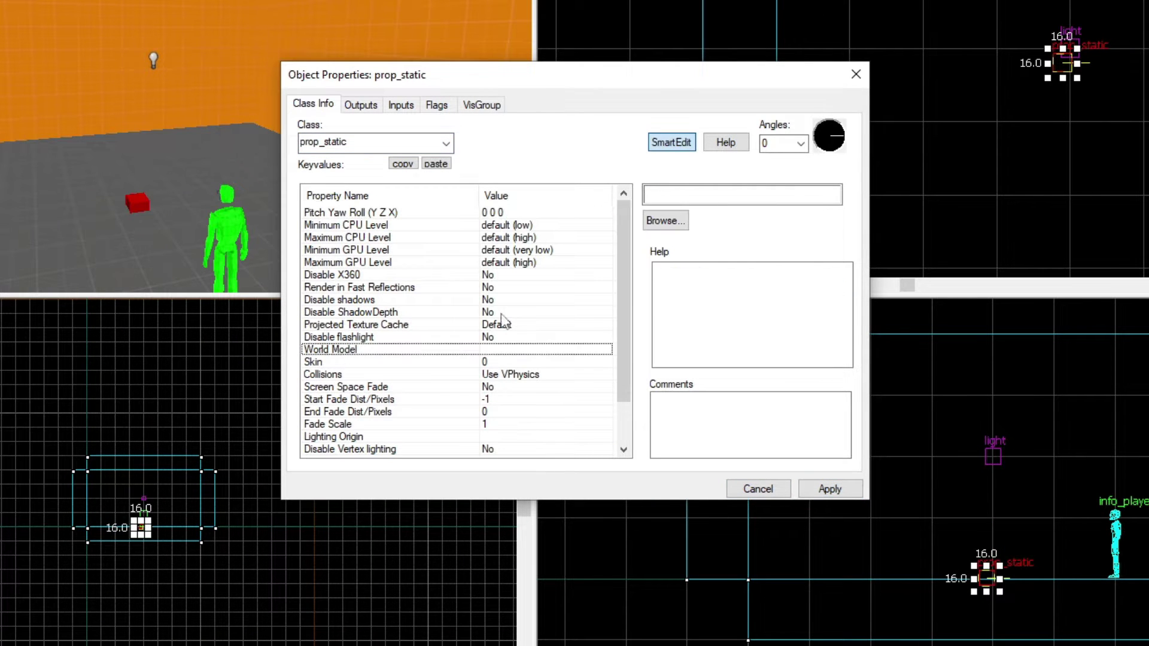
{"action": "left_click", "coordinate": [665, 220]}
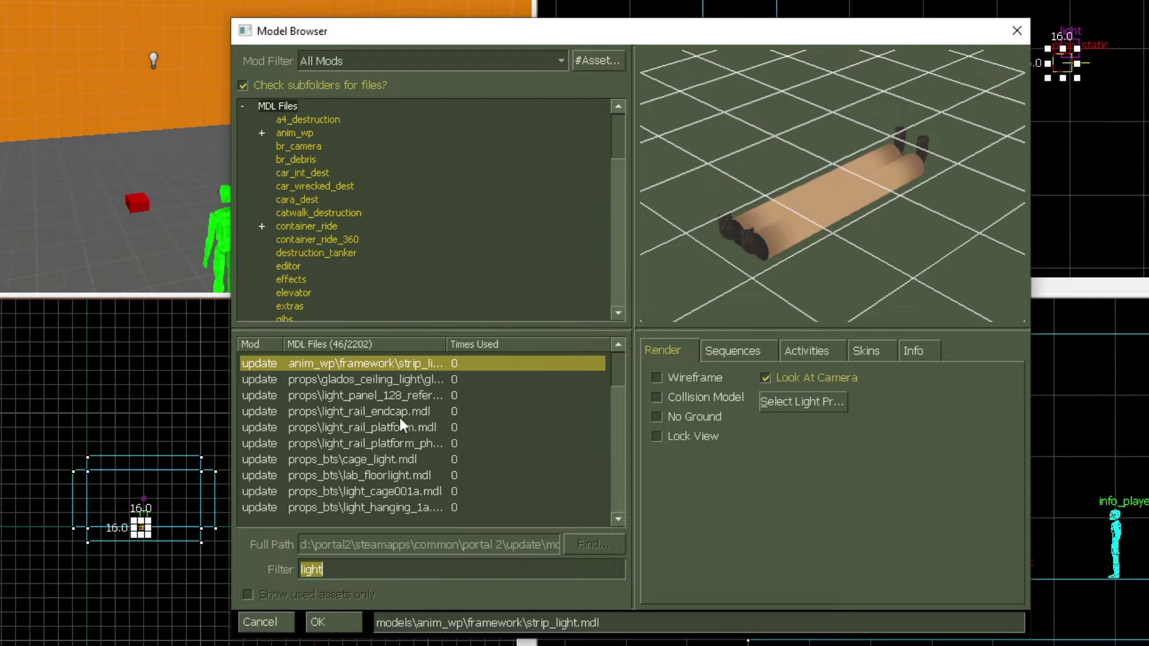
{"action": "scroll", "coordinate": [418, 427], "scroll_direction": "down", "scroll_amount": 1}
{"action": "scroll", "coordinate": [413, 434], "scroll_direction": "up", "scroll_amount": 1}
{"action": "left_click", "coordinate": [377, 474]}
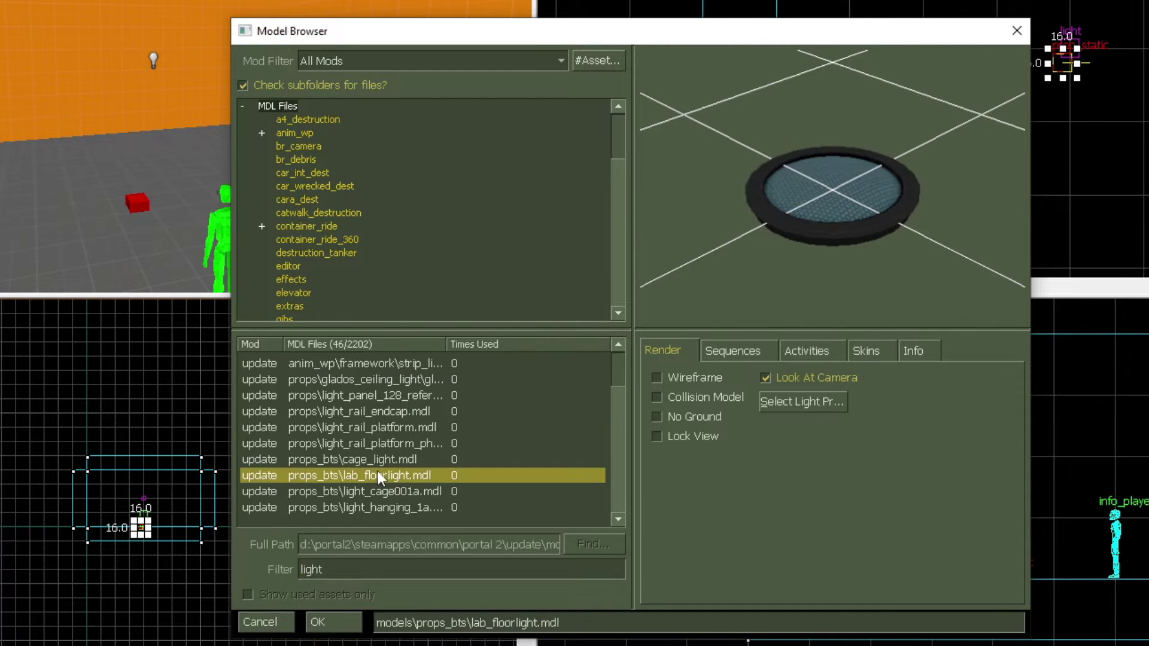
{"action": "key", "text": "Down"}
{"action": "key", "text": "Down"}
{"action": "key", "text": "Down"}
{"action": "key", "text": "Down"}
{"action": "key", "text": "Down"}
{"action": "key", "text": "Down"}
{"action": "key", "text": "Down"}
{"action": "key", "text": "Down"}
{"action": "key", "text": "Down"}
{"action": "key", "text": "Down"}
{"action": "scroll", "coordinate": [419, 436], "scroll_direction": "up", "scroll_amount": 1}
Set the prop's World Model to props_bts\light_cage001a.mdl, apply it and close the properties.
{"action": "left_click", "coordinate": [443, 410]}
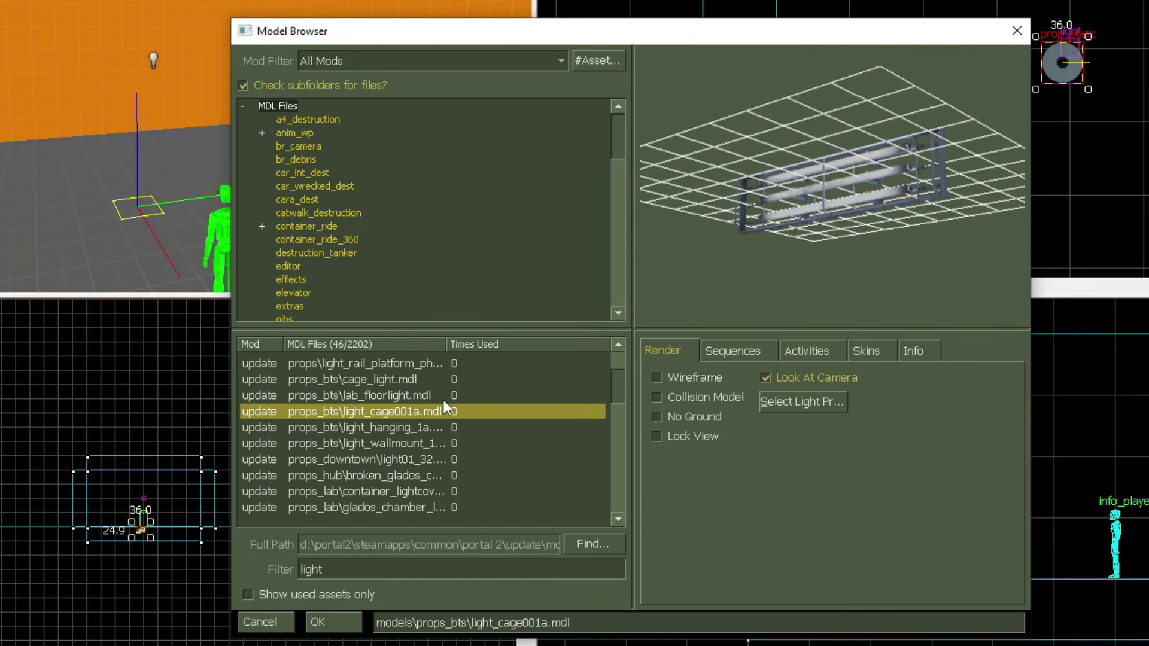
{"action": "left_click_drag", "start_coordinate": [755, 181], "coordinate": [742, 210]}
{"action": "left_click", "coordinate": [393, 416]}
{"action": "double_click", "coordinate": [393, 415]}
{"action": "left_click", "coordinate": [824, 485]}
{"action": "left_click", "coordinate": [855, 58]}
Raise the light cage prop to the ceiling and rotate it so its tubes face down.
{"action": "left_click_drag", "start_coordinate": [834, 551], "coordinate": [844, 439]}
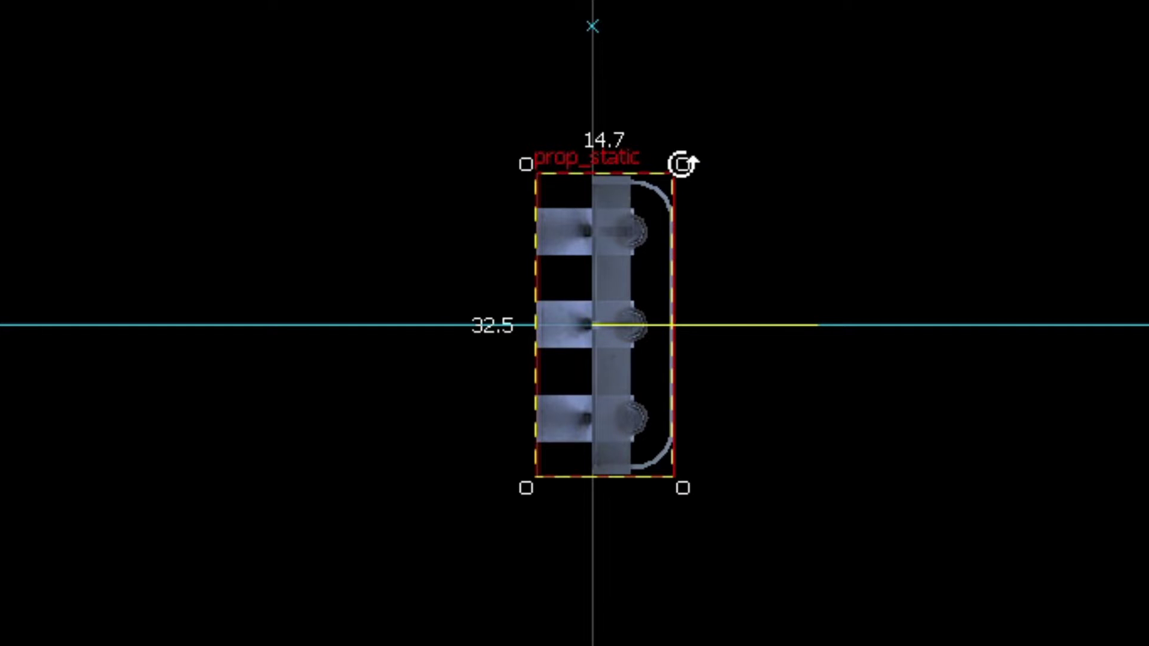
{"action": "left_click_drag", "start_coordinate": [682, 163], "coordinate": [751, 398]}
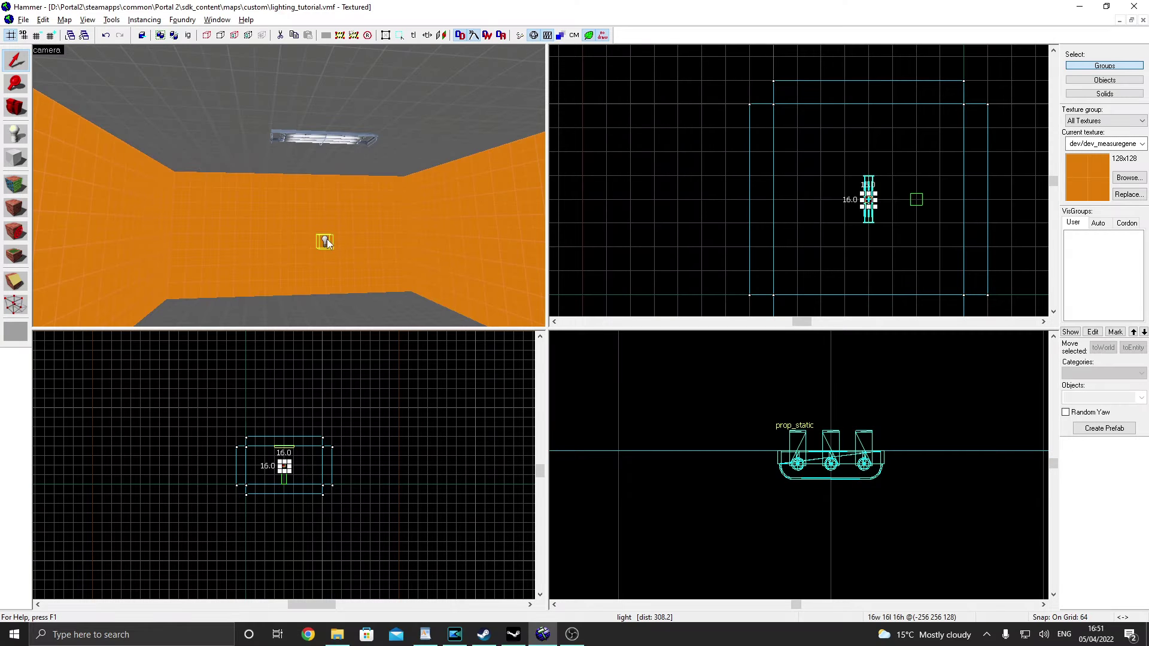
Move the ceiling fixture and its light together towards a corner of the room and clone the pair across from it.
{"action": "left_click", "coordinate": [339, 141]}
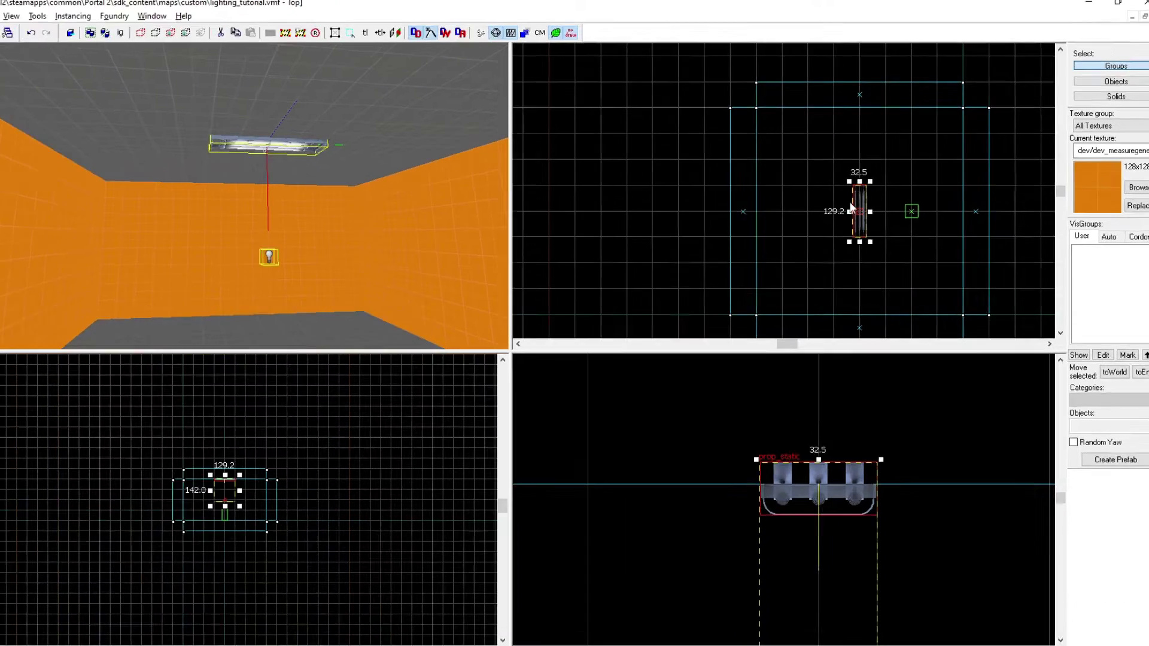
{"action": "left_click_drag", "start_coordinate": [849, 216], "coordinate": [794, 269]}
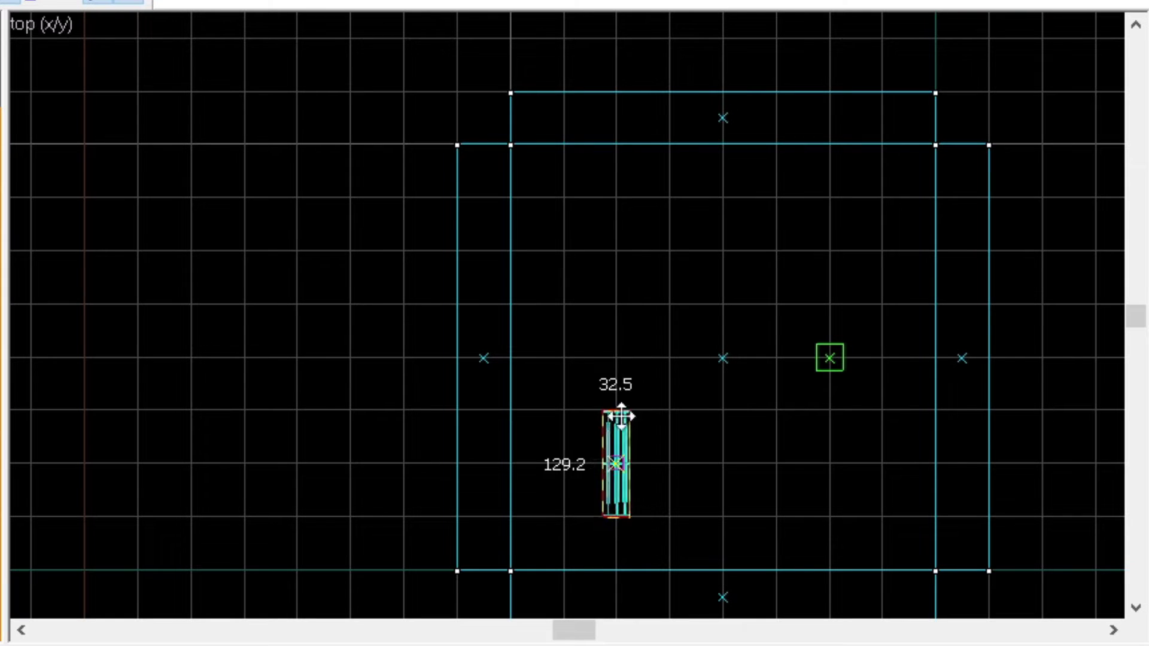
{"action": "left_click_drag", "start_coordinate": [821, 223], "coordinate": [821, 144], "text": "shift"}
{"action": "key", "text": "Escape"}
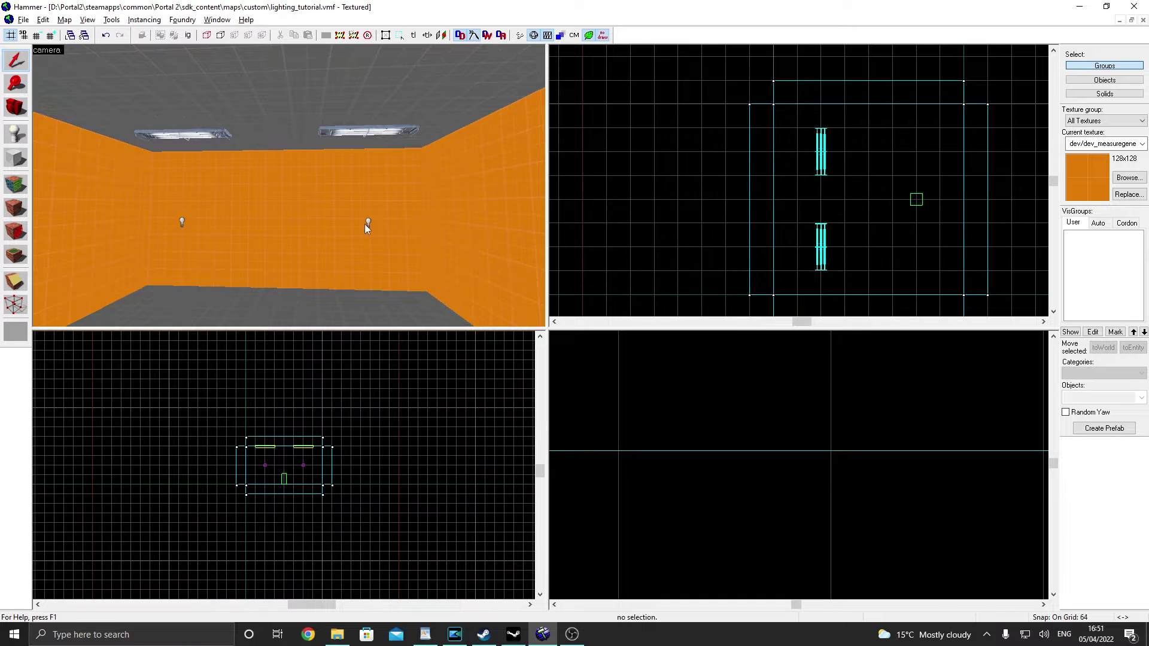
Change the cloned light's class to light_spot and apply it.
{"action": "double_click", "coordinate": [367, 225]}
{"action": "left_click", "coordinate": [437, 220]}
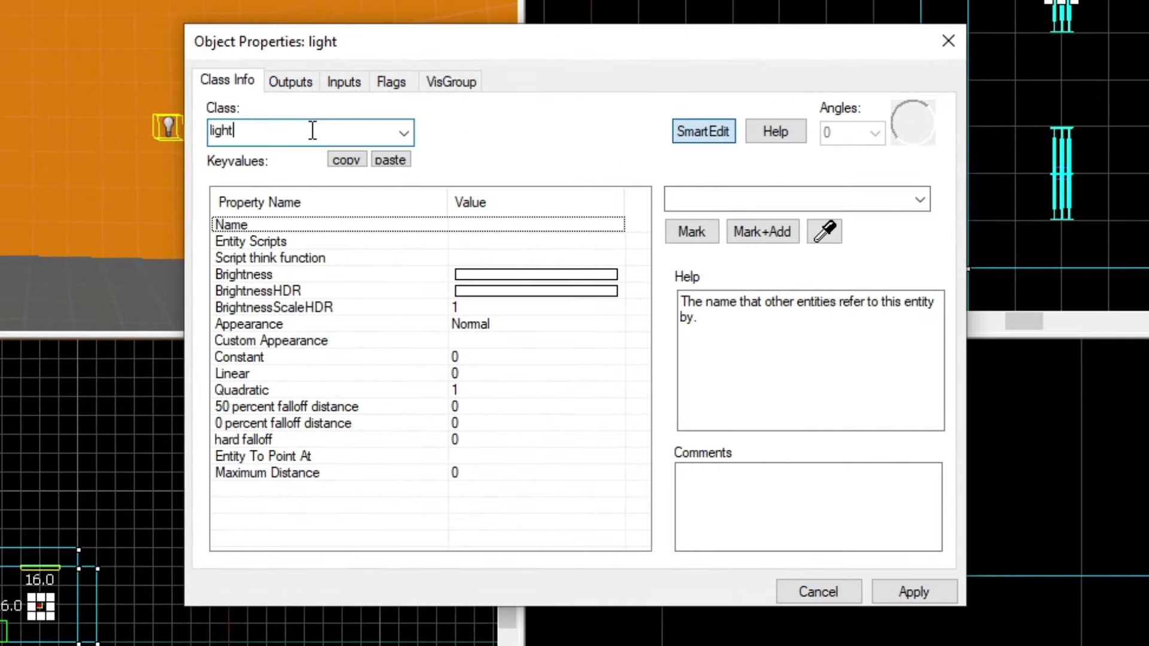
{"action": "type", "text": "_spot"}
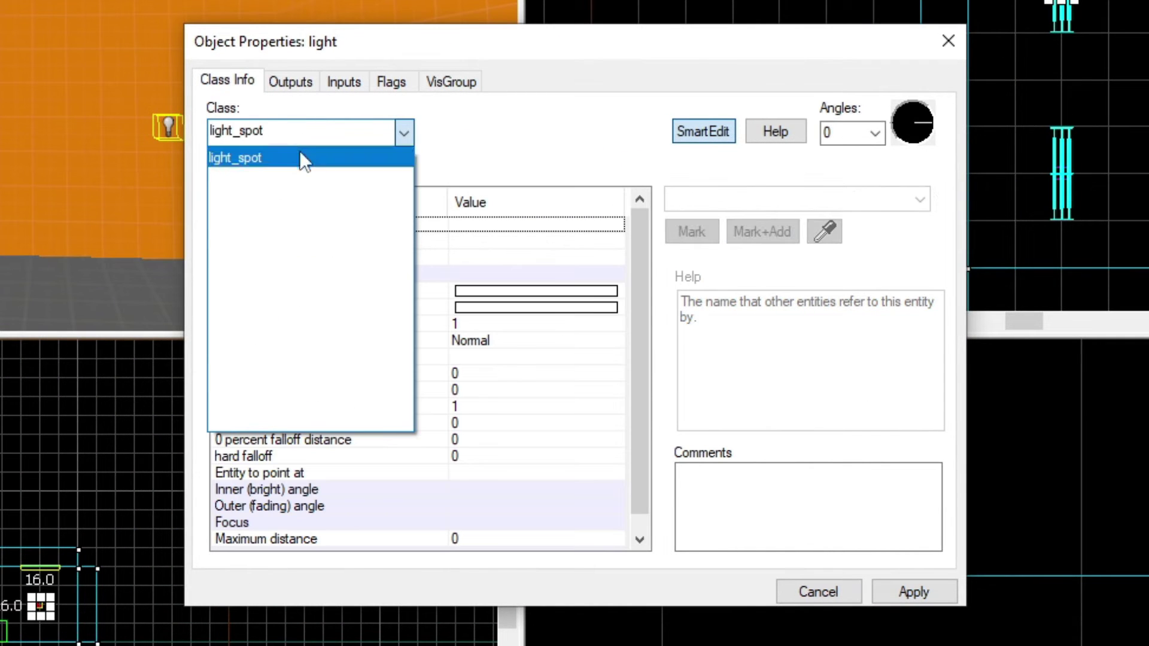
{"action": "left_click", "coordinate": [302, 154]}
{"action": "left_click", "coordinate": [914, 592]}
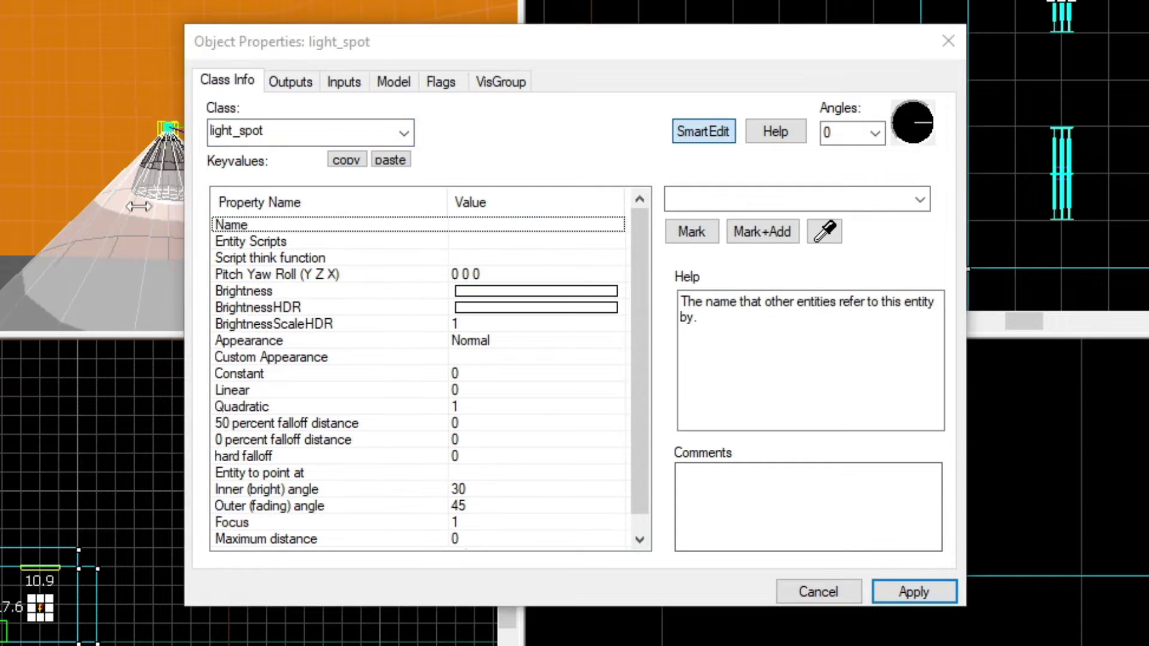
{"action": "key", "text": "Escape"}
Examine the plain light and the light_spot side by side in the 3D view.
{"action": "key", "text": "s"}
{"action": "key", "text": "z"}
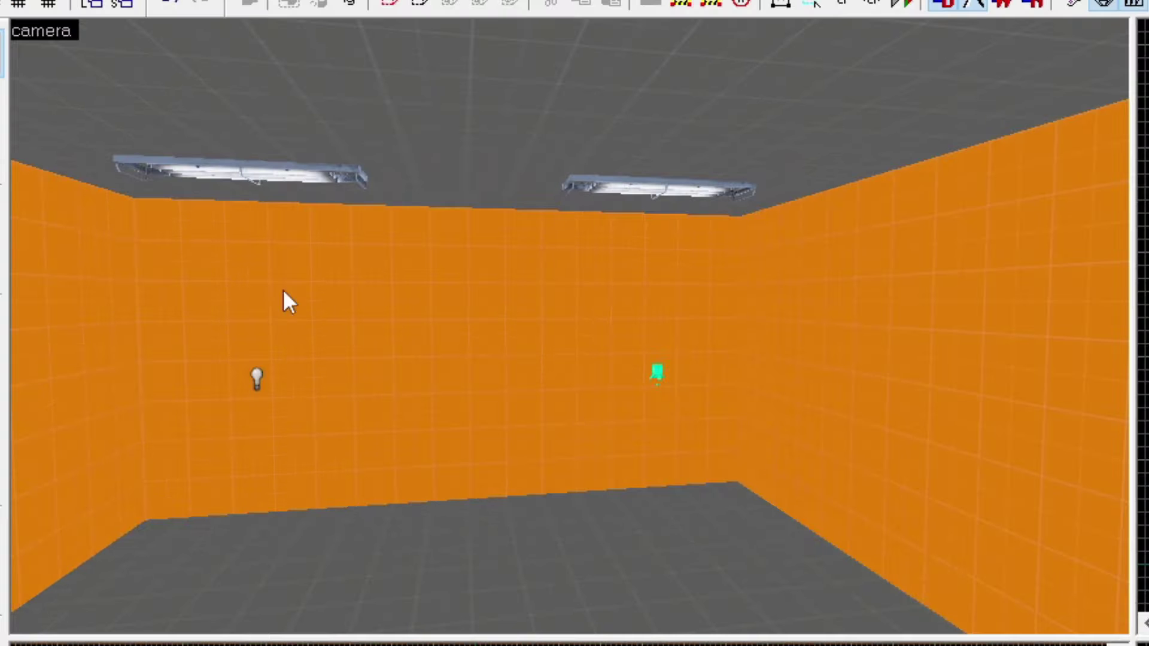
{"action": "left_click", "coordinate": [256, 384]}
{"action": "key", "text": "z"}
{"action": "key", "text": "w"}
{"action": "key", "text": "z"}
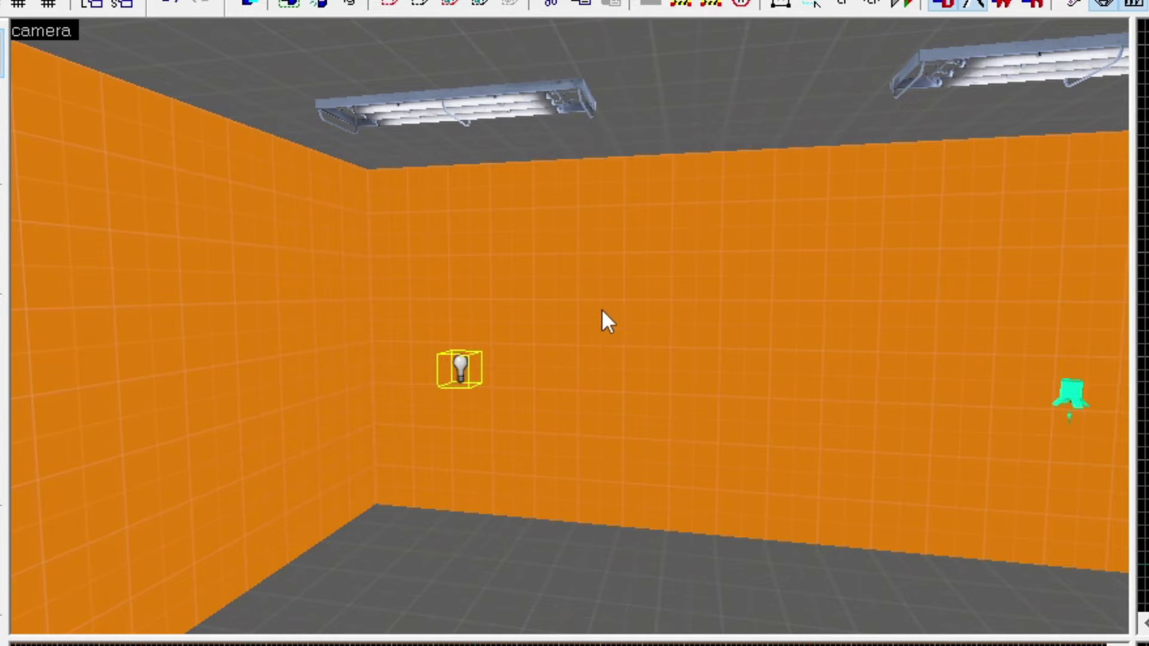
{"action": "key", "text": "z"}
{"action": "key", "text": "z"}
Move the light_spot straight up to just beneath its ceiling fixture and check its cone in the 3D view.
{"action": "left_click", "coordinate": [750, 402]}
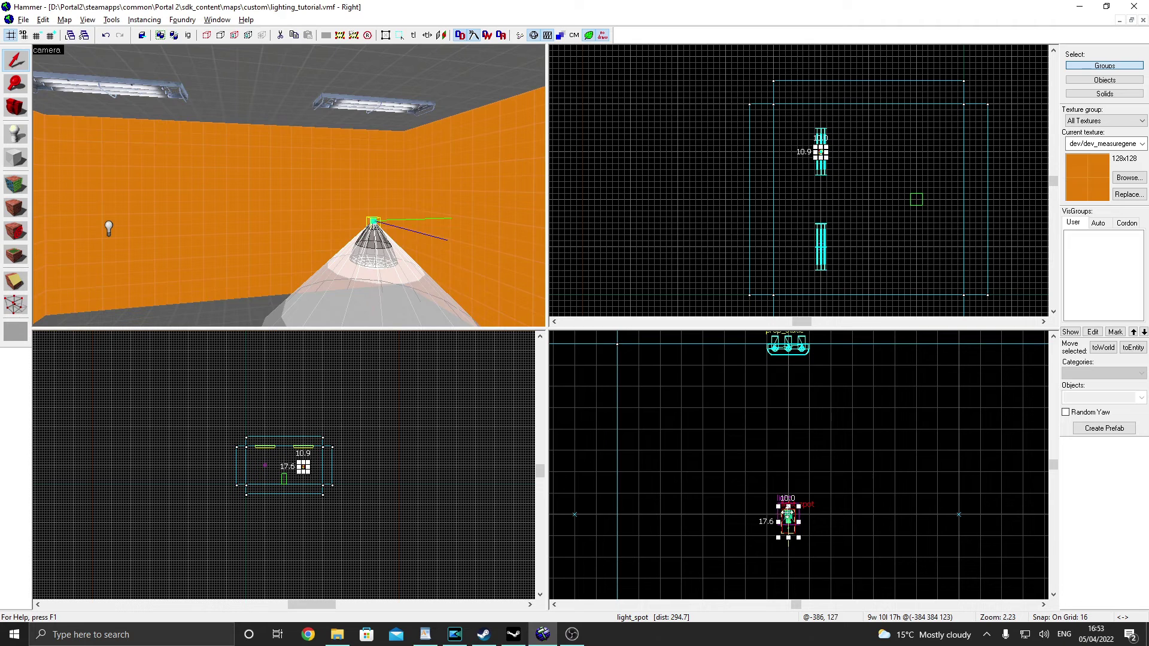
{"action": "left_click_drag", "start_coordinate": [788, 516], "coordinate": [789, 366]}
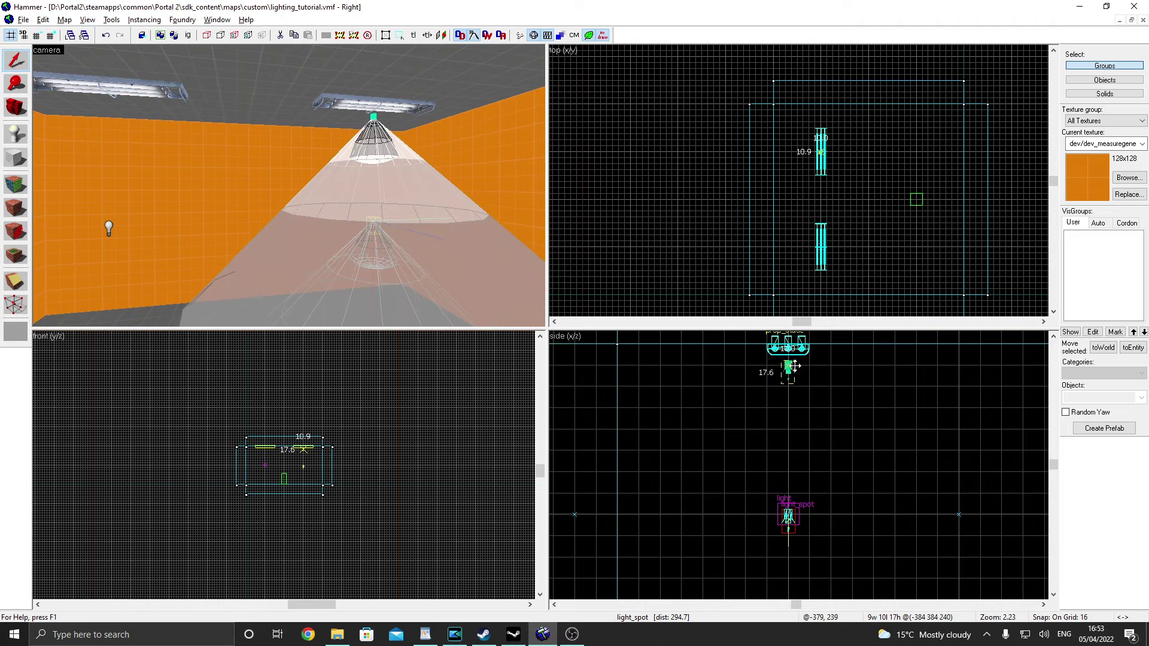
{"action": "key", "text": "Escape"}
{"action": "key", "text": "z"}
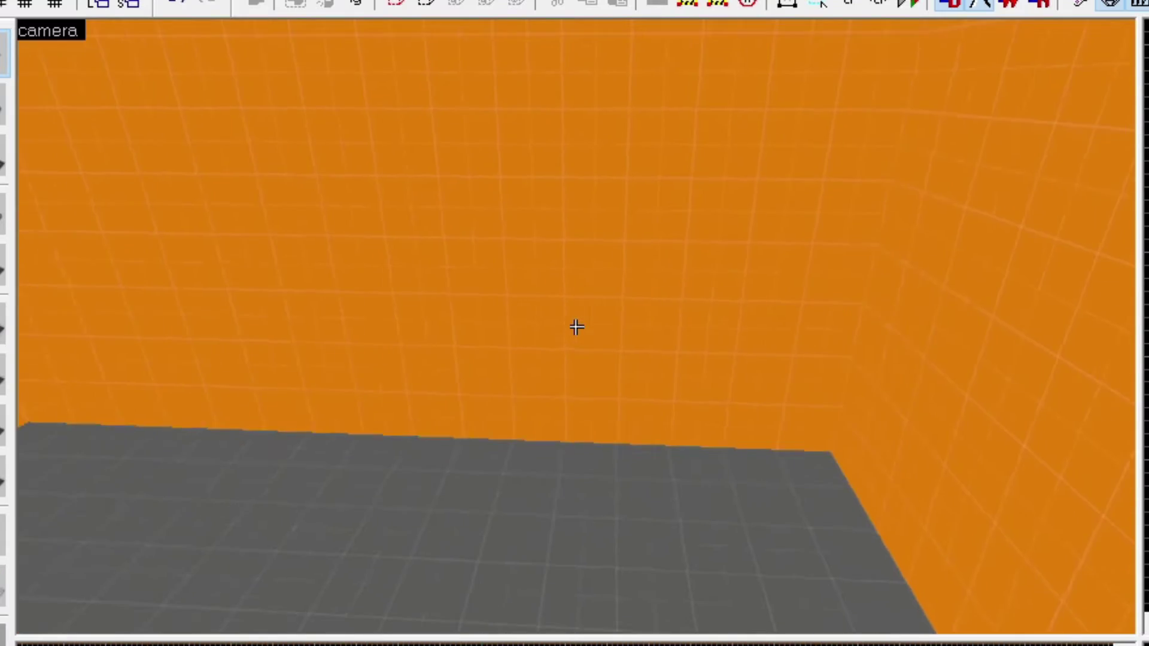
{"action": "key", "text": "z"}
{"action": "left_click", "coordinate": [345, 118]}
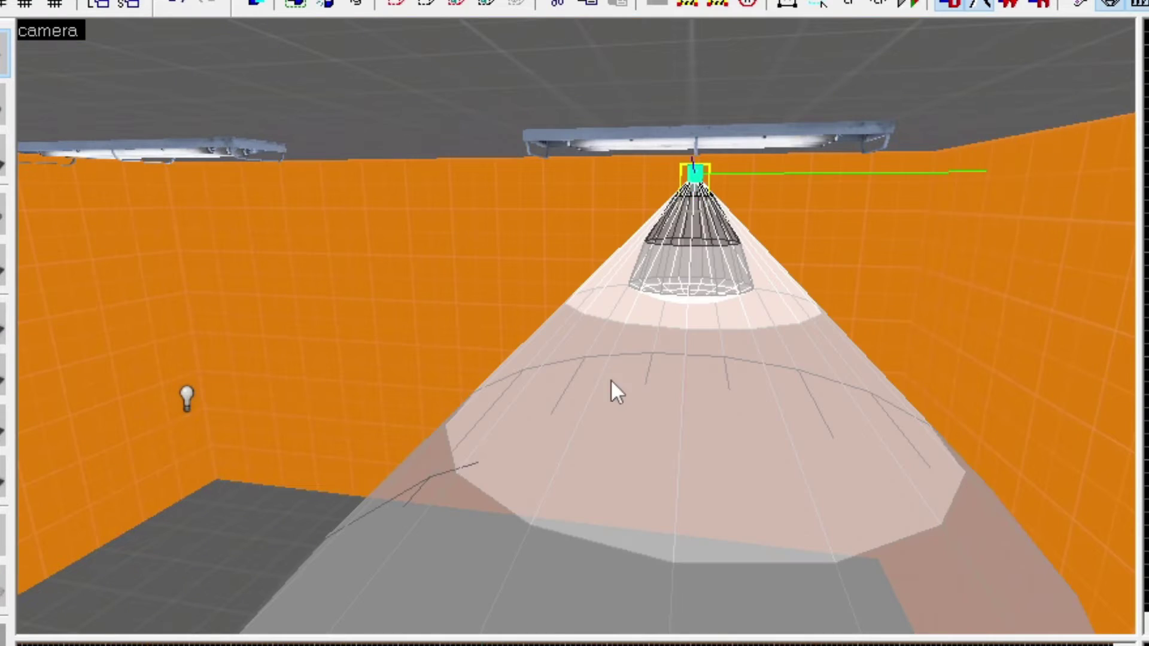
Examine the light_spot's cone in the 3D view, from its ceiling fixture down to where it meets the floor.
{"action": "key", "text": "z"}
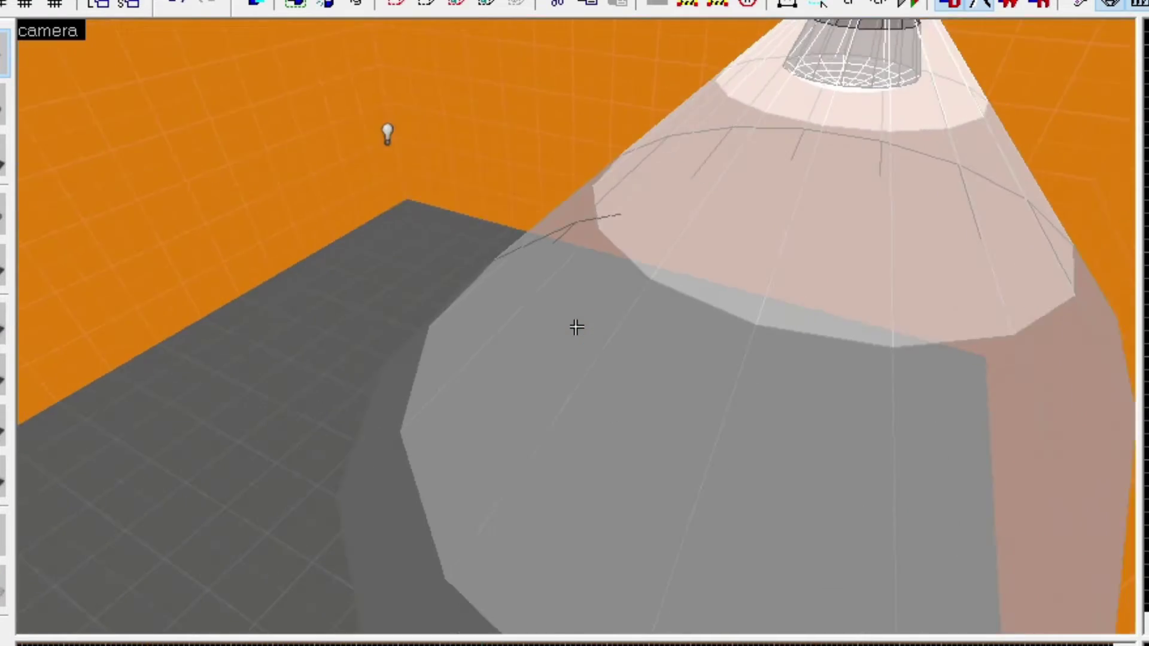
{"action": "key", "text": "z"}
{"action": "key", "text": "z"}
{"action": "key", "text": "z"}
{"action": "key", "text": "z"}
{"action": "key", "text": "z"}
{"action": "key", "text": "z"}
{"action": "key", "text": "z"}
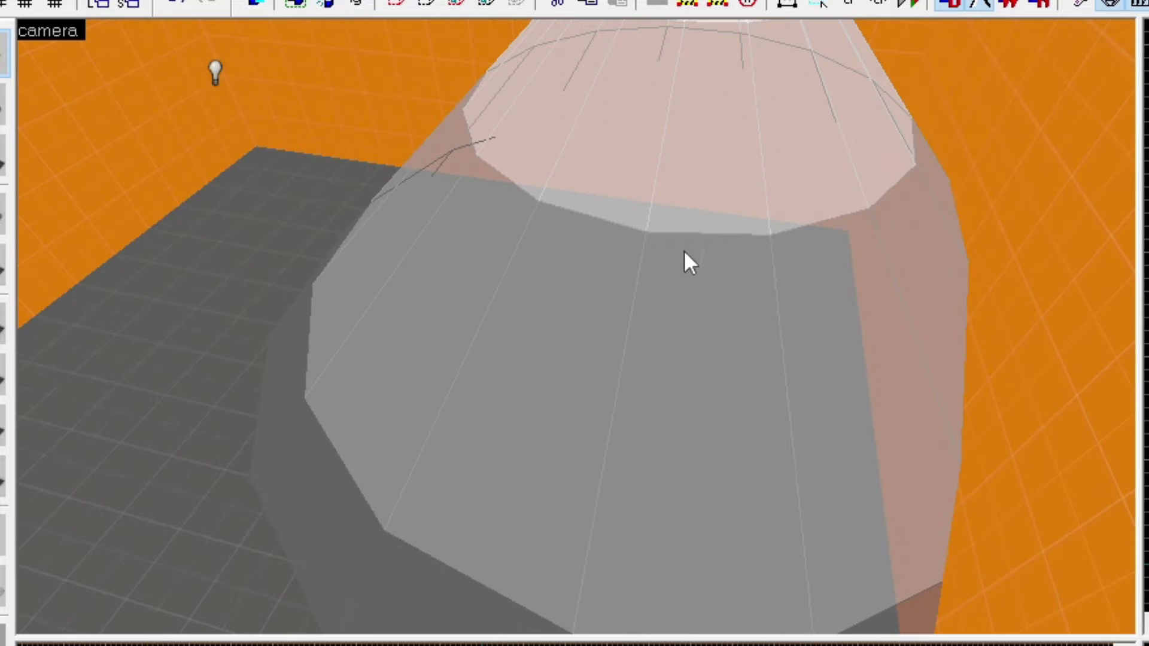
{"action": "key", "text": "z"}
{"action": "key", "text": "z"}
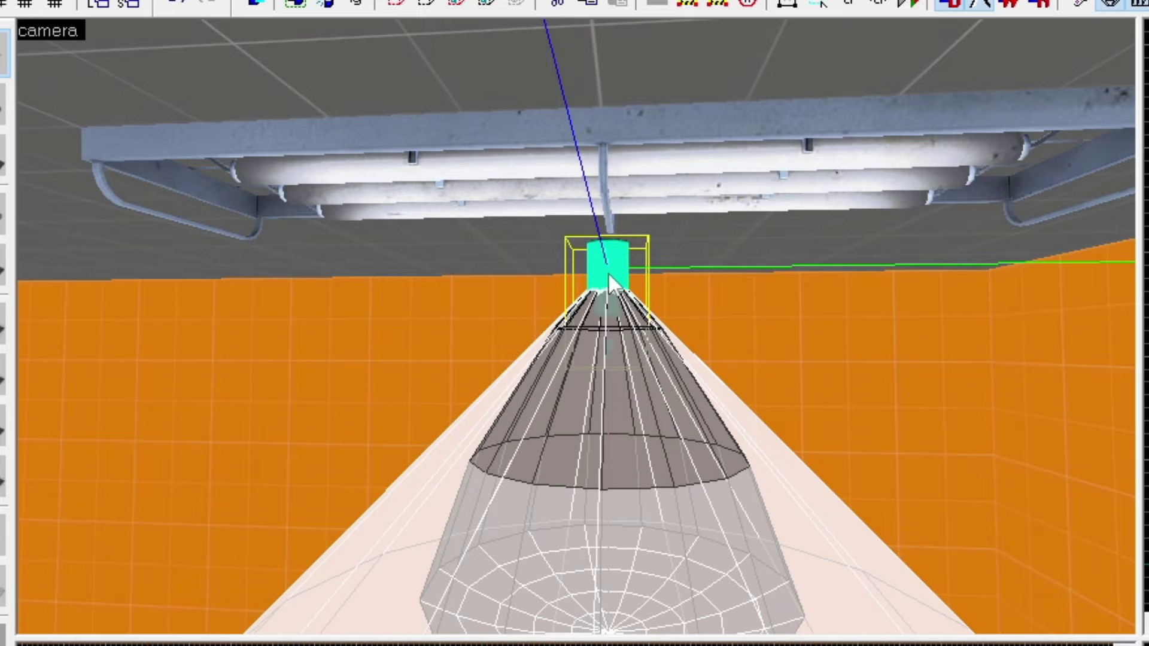
Open the light_spot's properties and examine its inner (bright) and outer (fading) angle settings.
{"action": "double_click", "coordinate": [609, 281]}
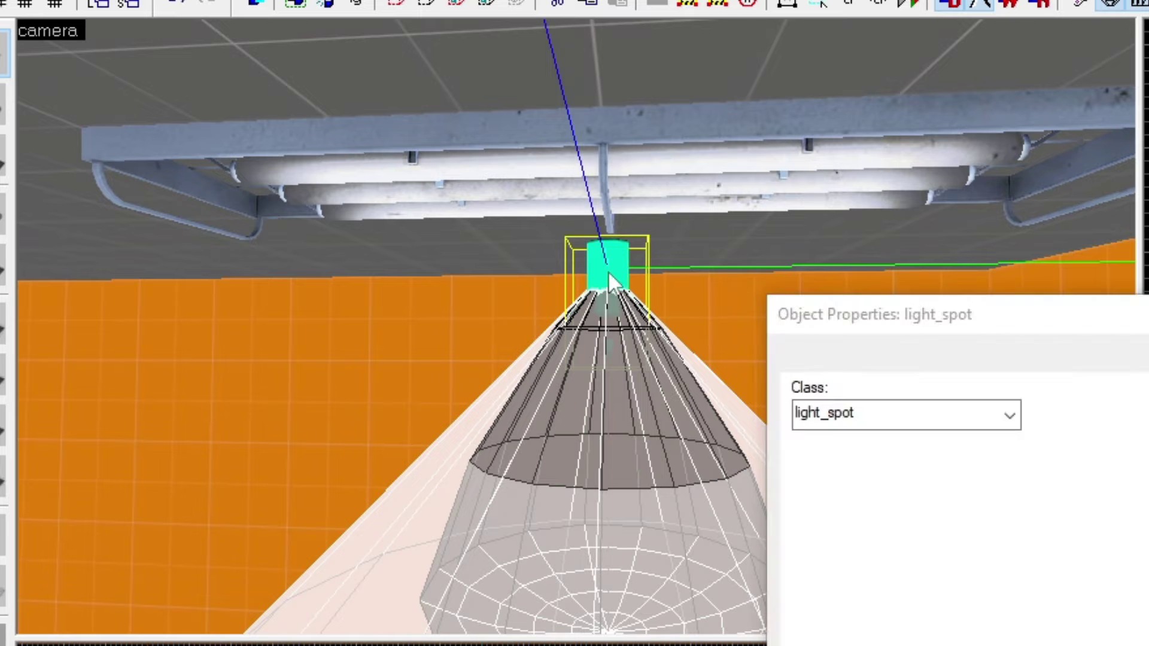
{"action": "scroll", "coordinate": [479, 340], "scroll_direction": "down", "scroll_amount": 1}
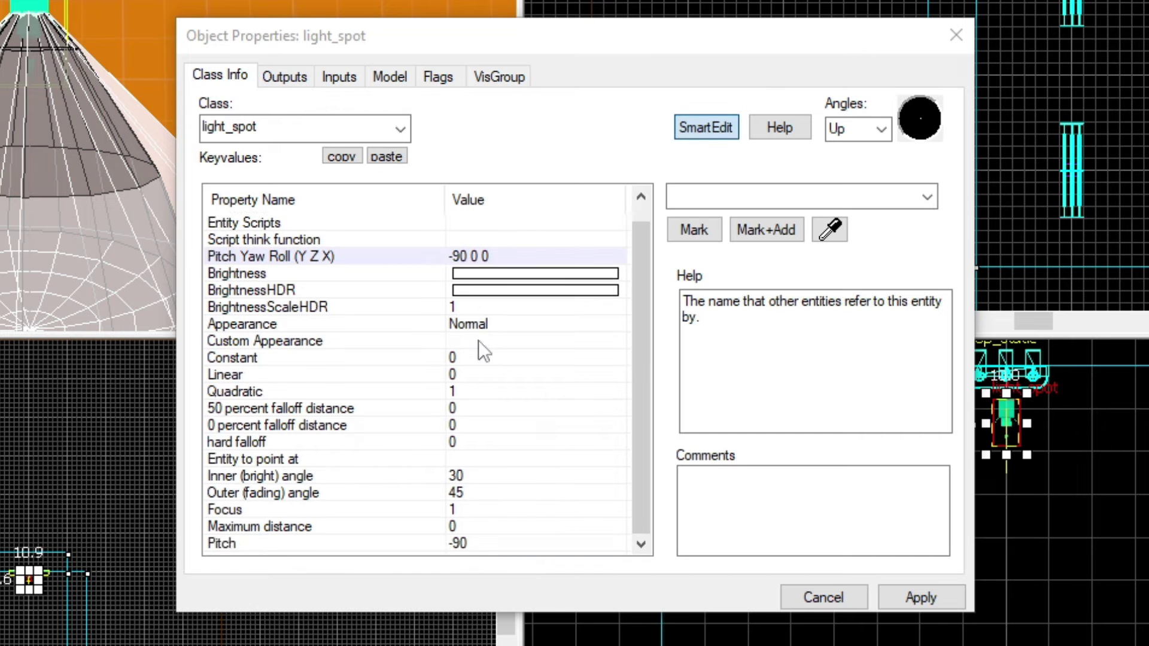
{"action": "scroll", "coordinate": [479, 348], "scroll_direction": "up", "scroll_amount": 1}
{"action": "scroll", "coordinate": [479, 339], "scroll_direction": "down", "scroll_amount": 1}
{"action": "left_click", "coordinate": [256, 478]}
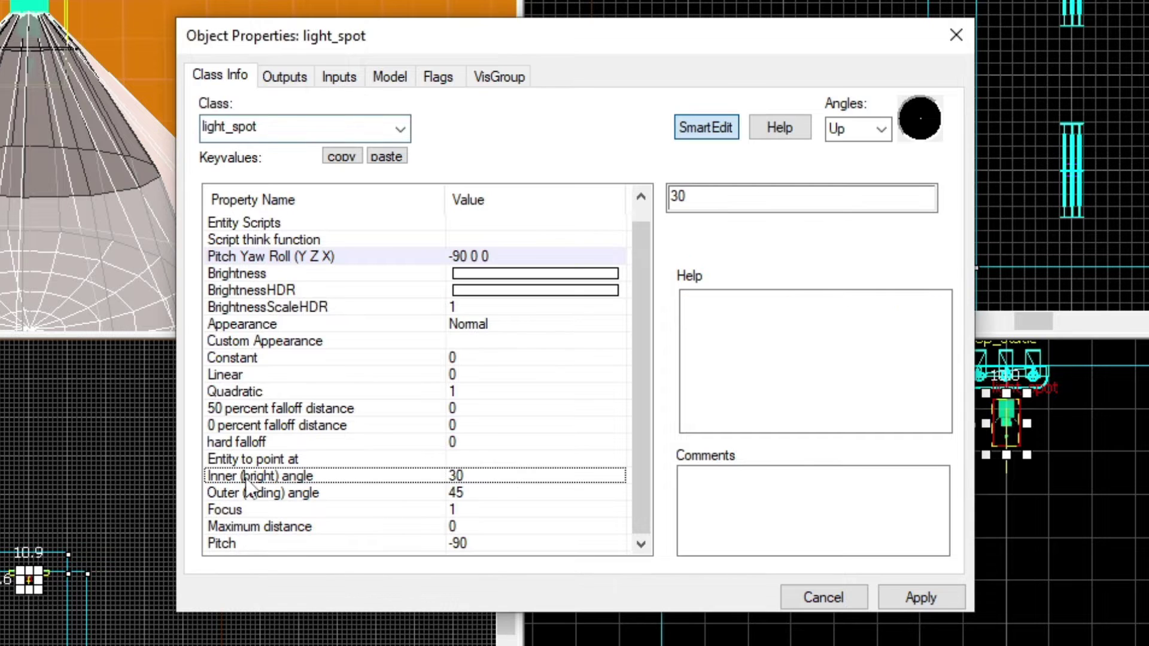
{"action": "left_click", "coordinate": [279, 490]}
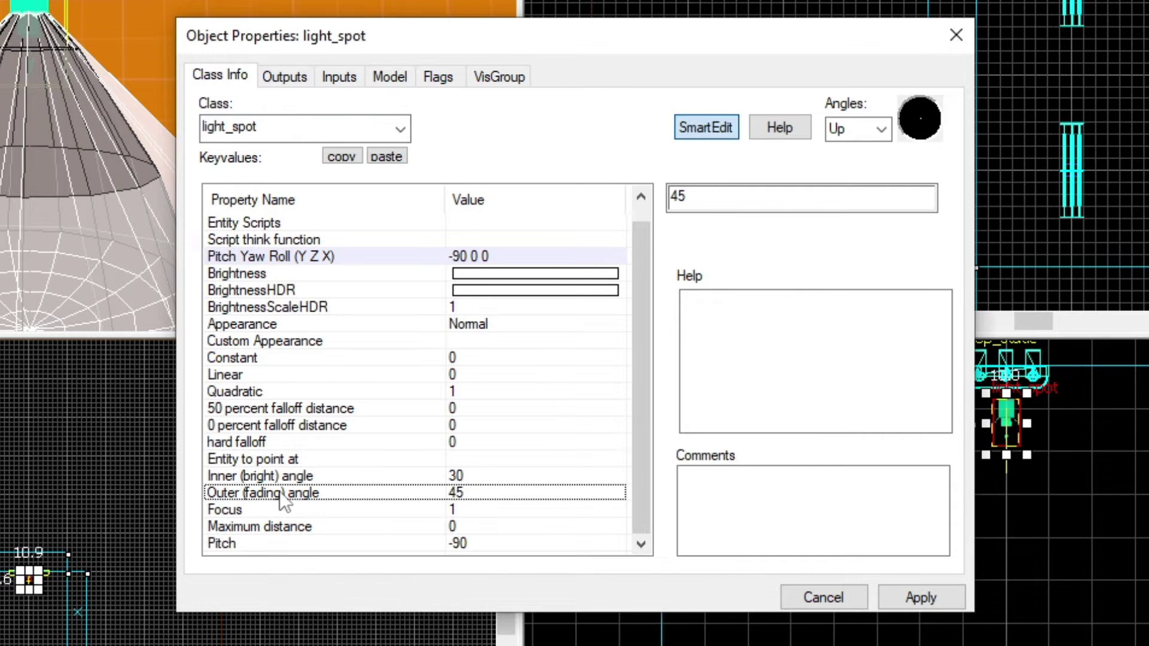
{"action": "left_click", "coordinate": [359, 476]}
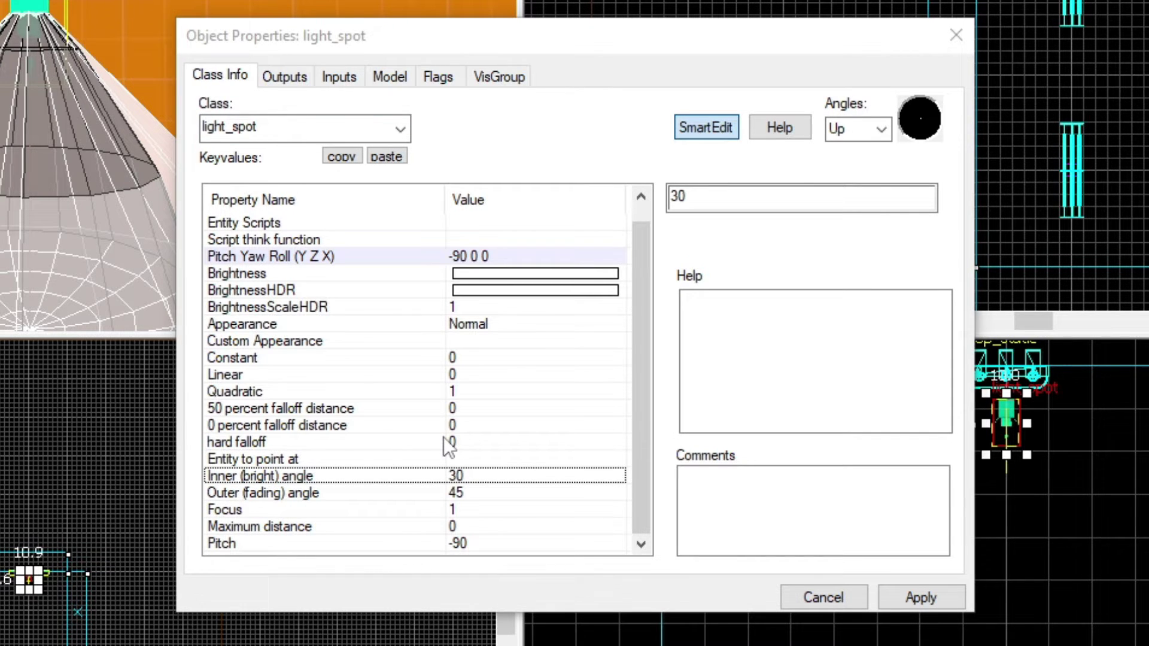
{"action": "left_click", "coordinate": [463, 493]}
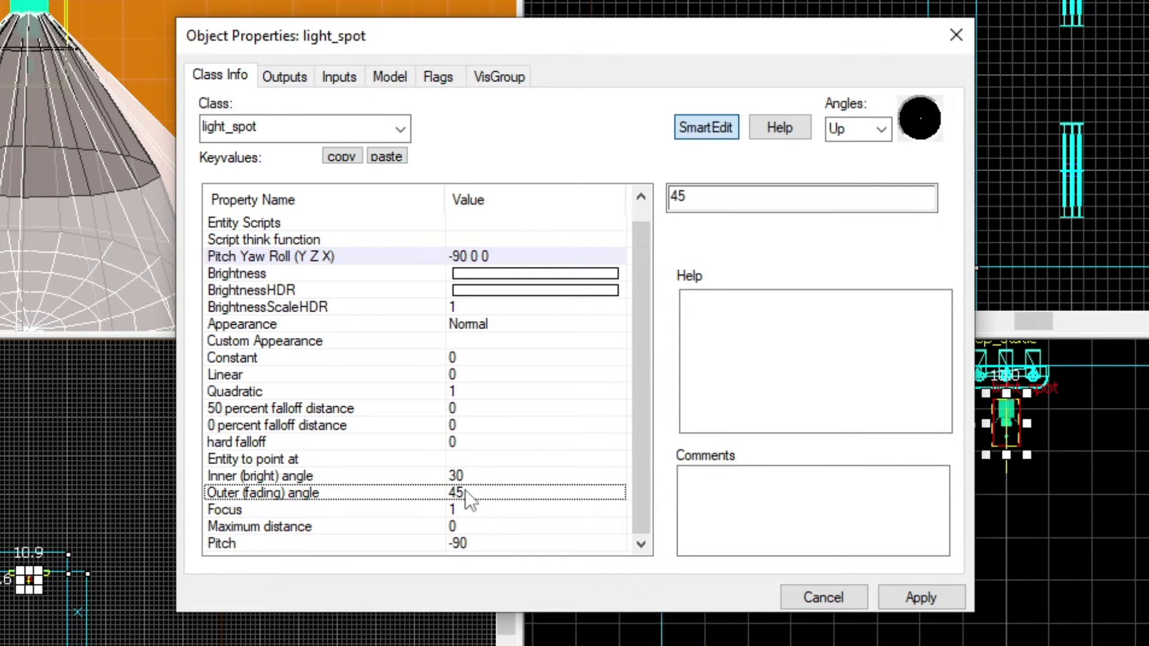
Set the light_spot's inner (bright) angle to 50 and outer (fading) angle to 60, and apply the changes.
{"action": "left_click", "coordinate": [457, 475]}
{"action": "left_click_drag", "start_coordinate": [729, 195], "coordinate": [659, 195]}
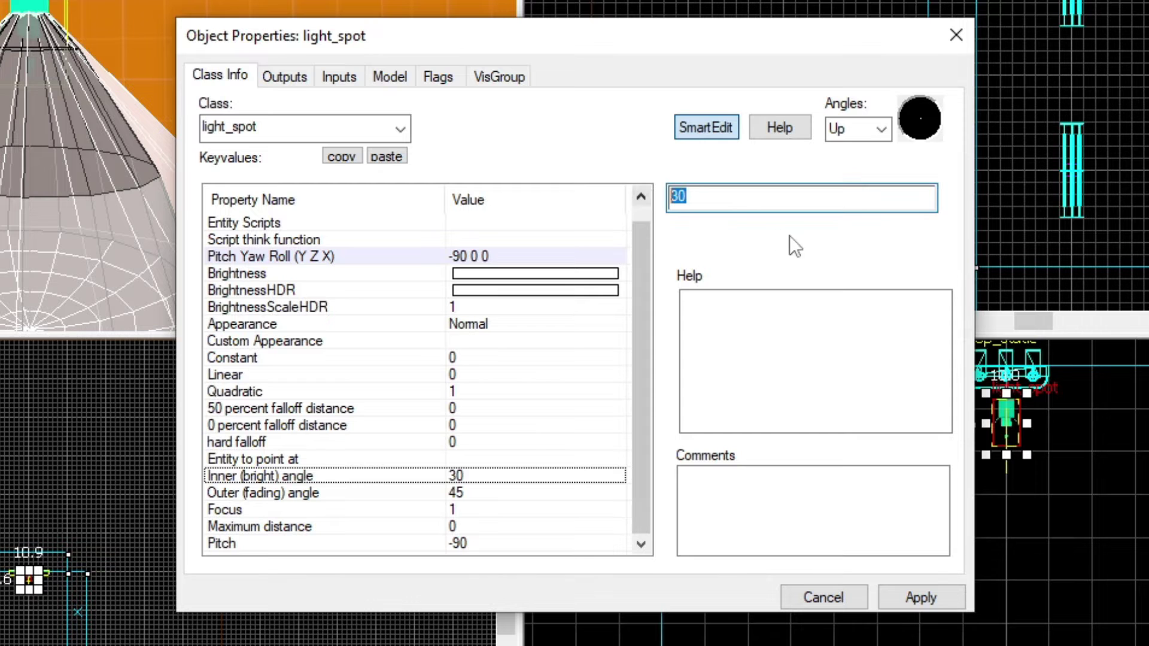
{"action": "type", "text": "50"}
{"action": "left_click", "coordinate": [479, 493]}
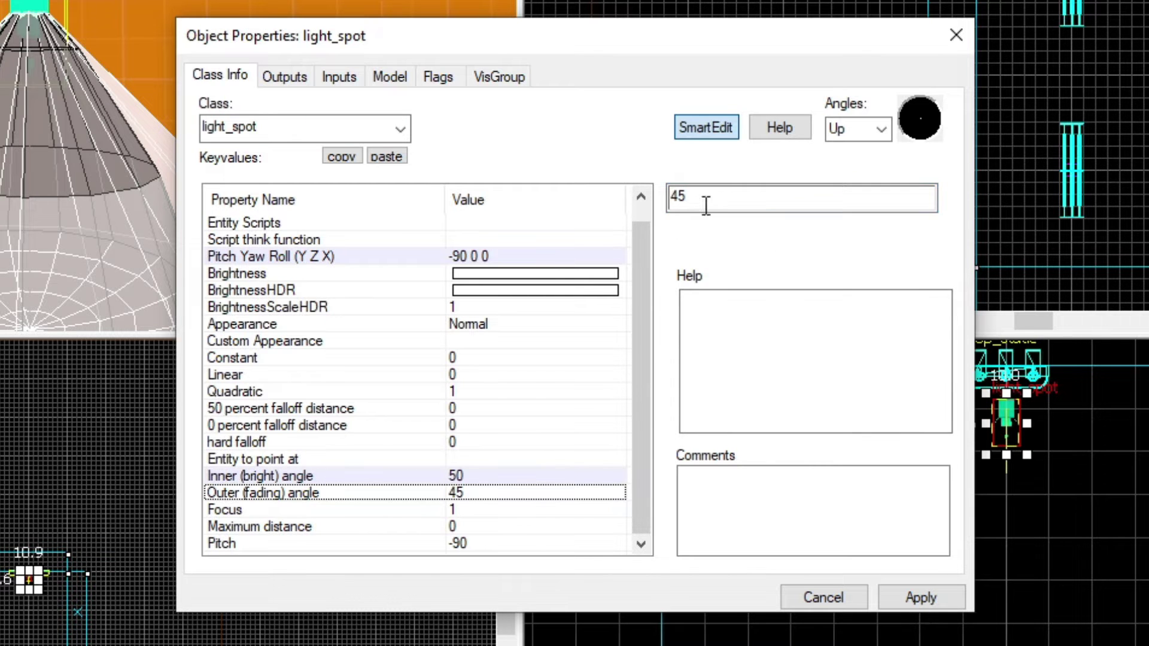
{"action": "left_click_drag", "start_coordinate": [706, 203], "coordinate": [644, 206]}
{"action": "type", "text": "60"}
{"action": "left_click", "coordinate": [910, 595]}
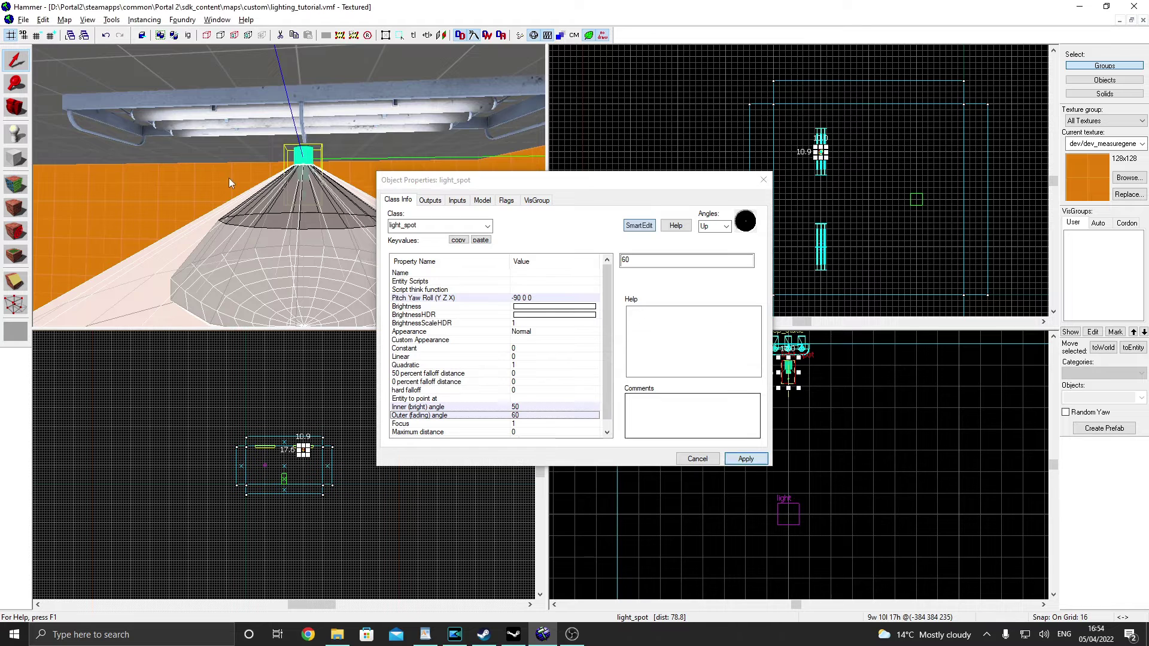
Inspect the light_spot's widened cone over the floor and walls in the 3D view, keeping the properties dialog clear of it.
{"action": "key", "text": "z"}
{"action": "key", "text": "s"}
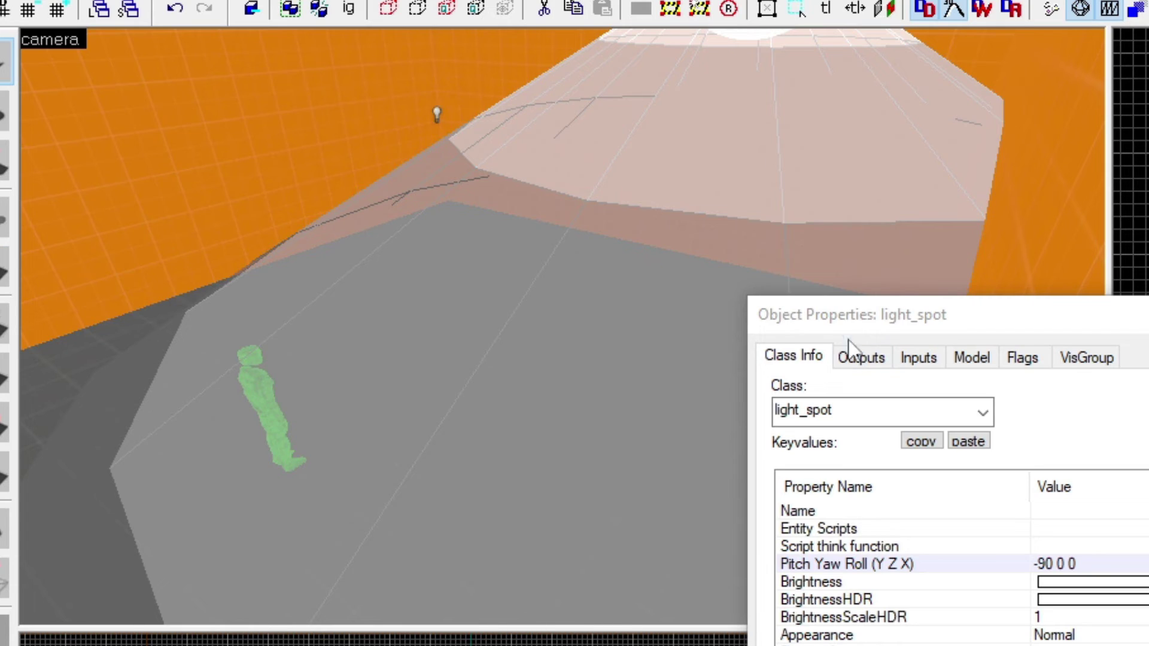
{"action": "left_click_drag", "start_coordinate": [444, 187], "coordinate": [541, 194]}
{"action": "left_click_drag", "start_coordinate": [1093, 344], "coordinate": [1102, 340]}
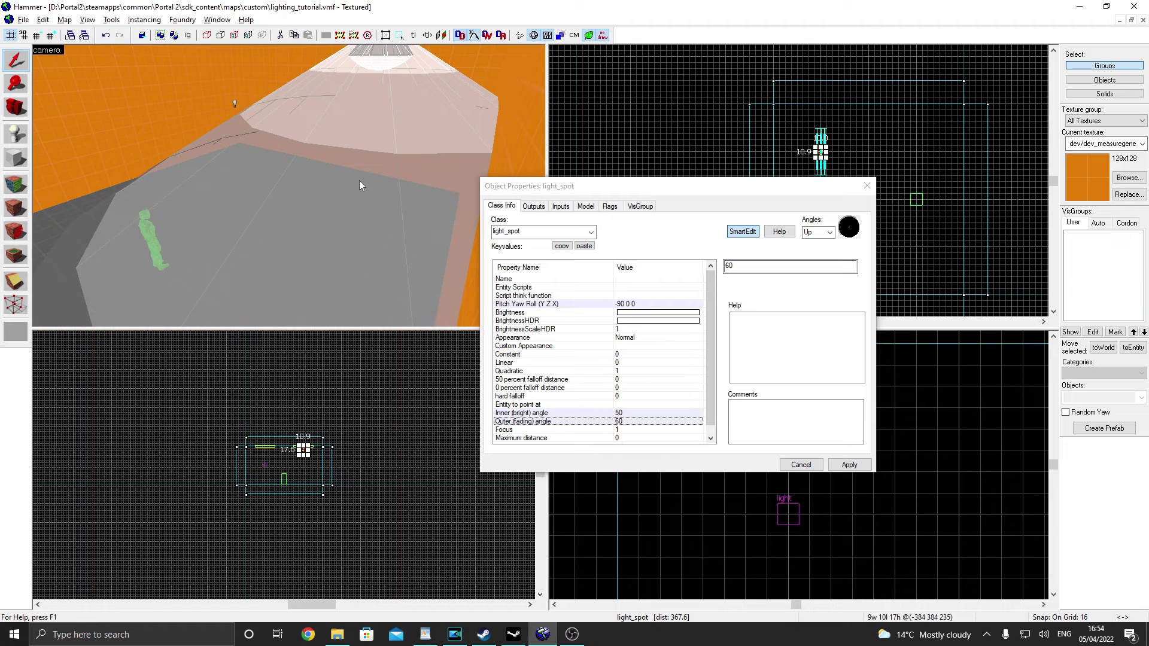
{"action": "key", "text": "z"}
{"action": "key", "text": "z"}
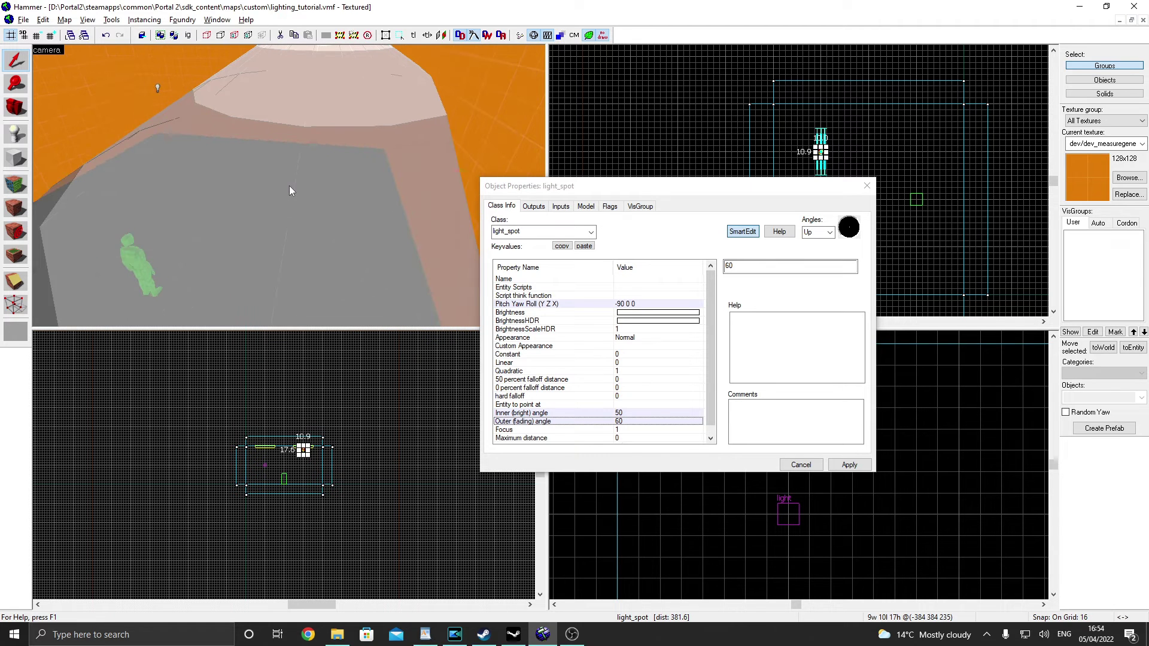
{"action": "key", "text": "z"}
{"action": "left_click_drag", "start_coordinate": [341, 191], "coordinate": [321, 172]}
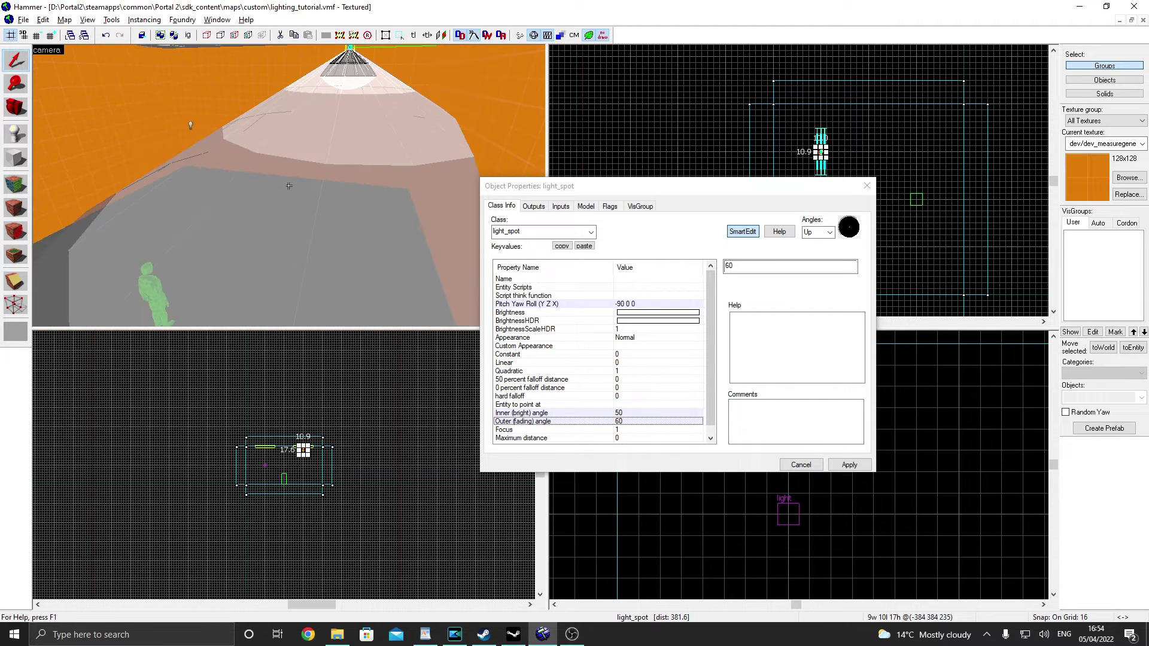
{"action": "left_click", "coordinate": [636, 312]}
{"action": "double_click", "coordinate": [768, 267]}
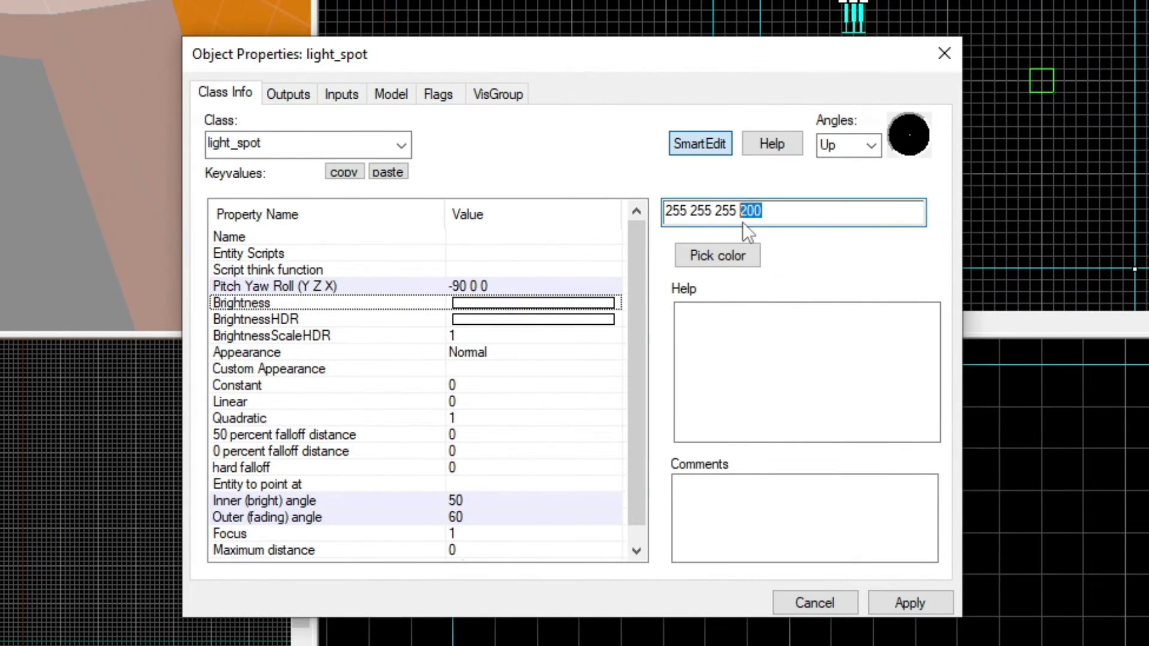
{"action": "type", "text": "1000"}
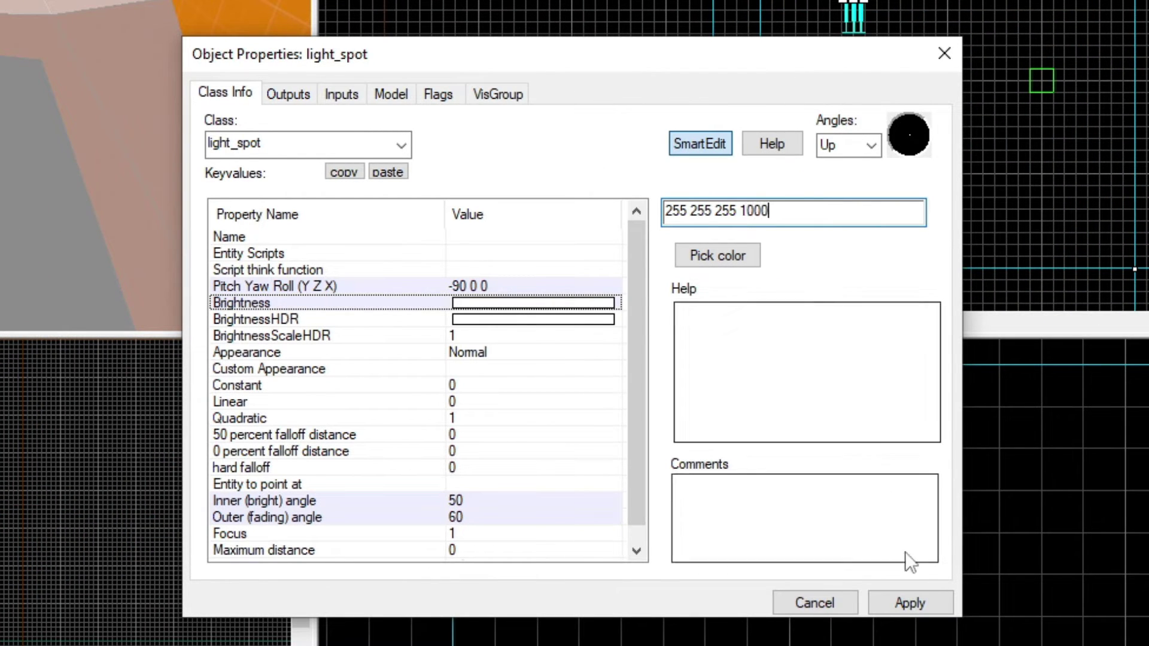
{"action": "left_click", "coordinate": [918, 607]}
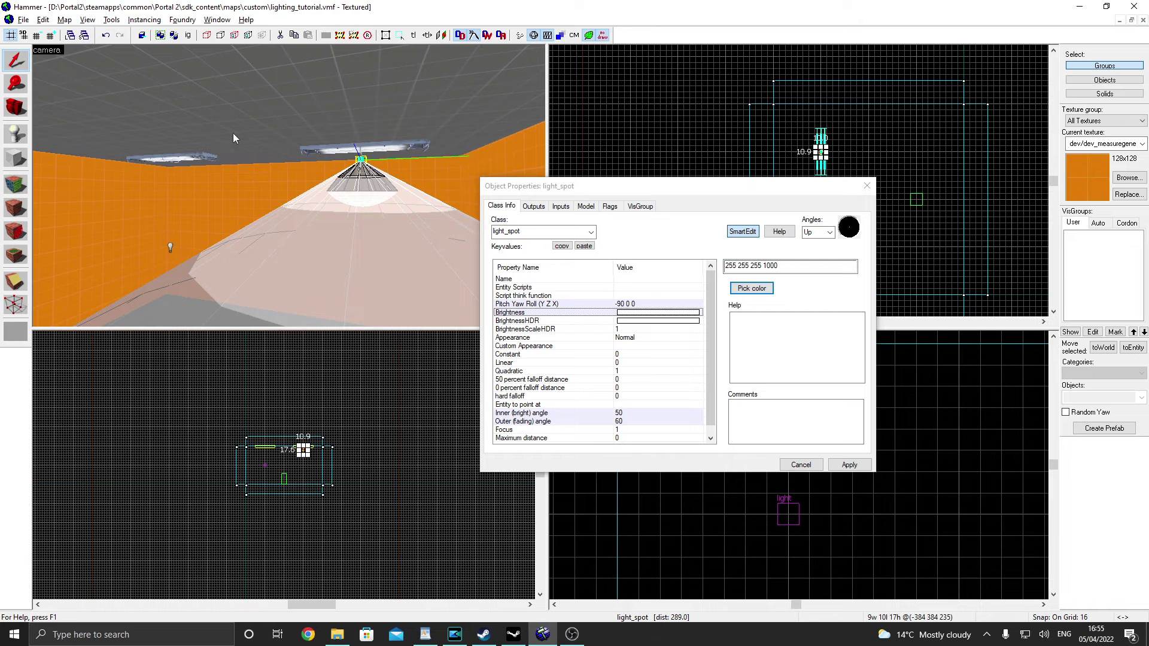
{"action": "left_click", "coordinate": [751, 288]}
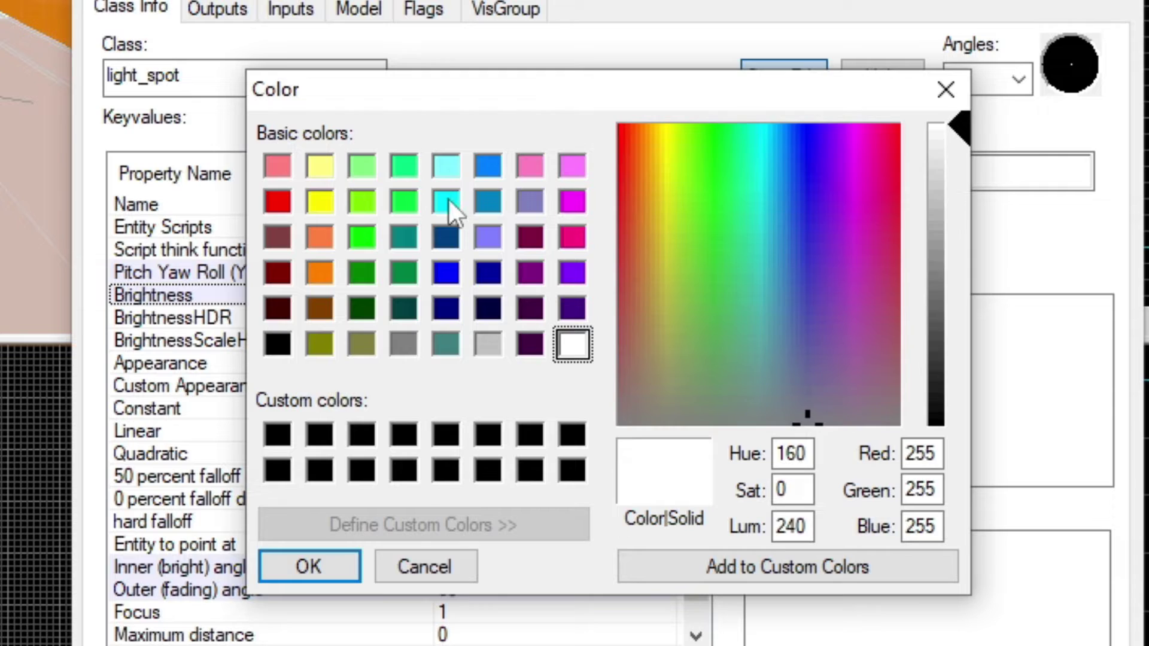
{"action": "left_click", "coordinate": [447, 201]}
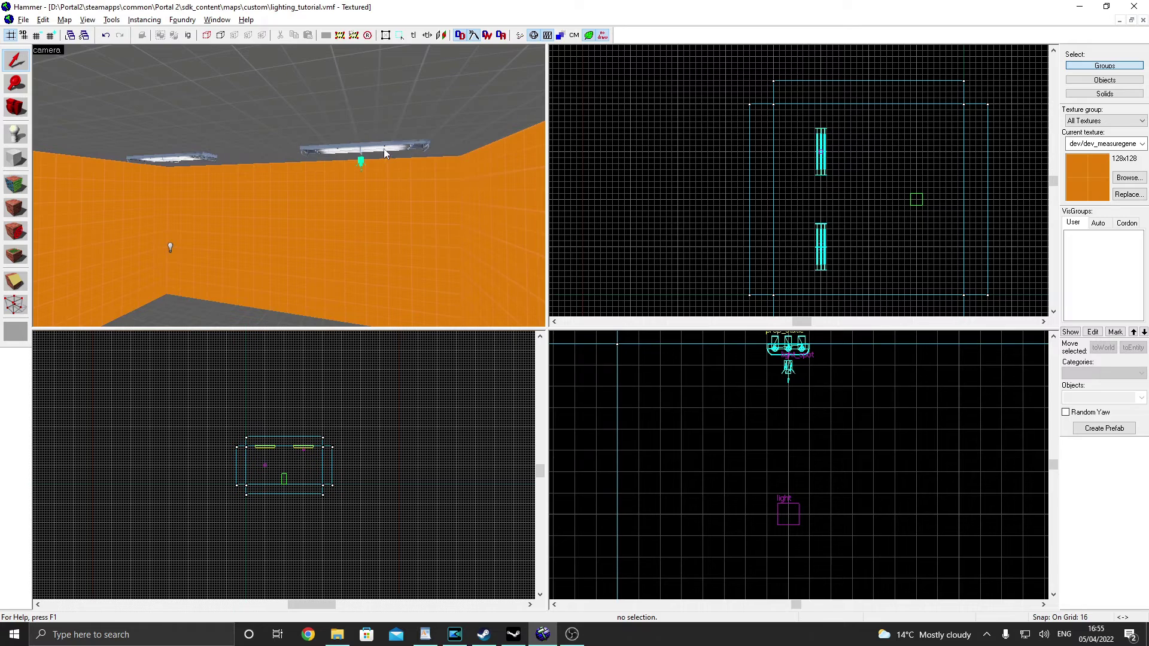
Replace the world model of the ceiling fixture above the light_spot with a dome-shaped lamp and run the map.
{"action": "double_click", "coordinate": [386, 150]}
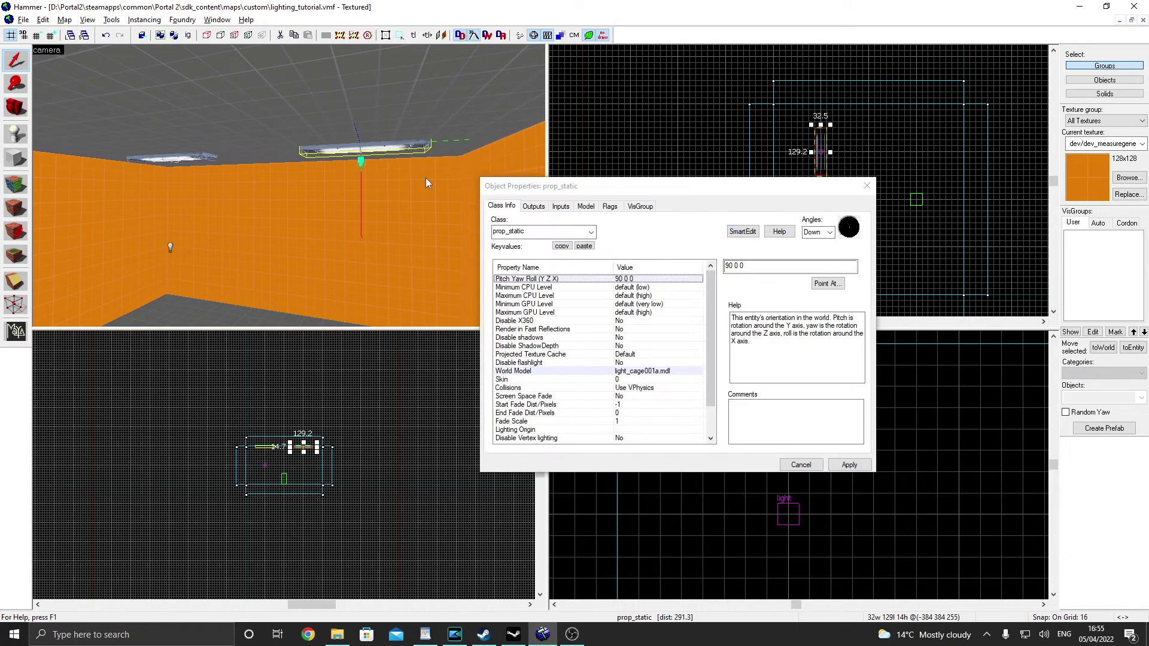
{"action": "left_click", "coordinate": [640, 371]}
{"action": "left_click", "coordinate": [737, 285]}
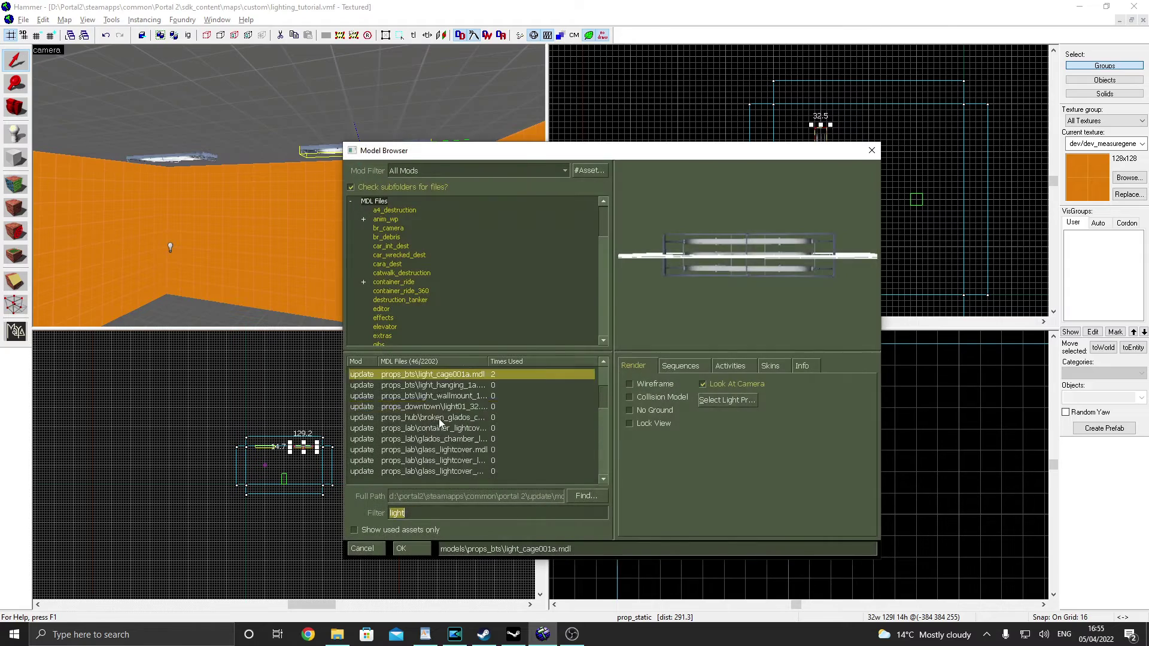
{"action": "left_click", "coordinate": [466, 399]}
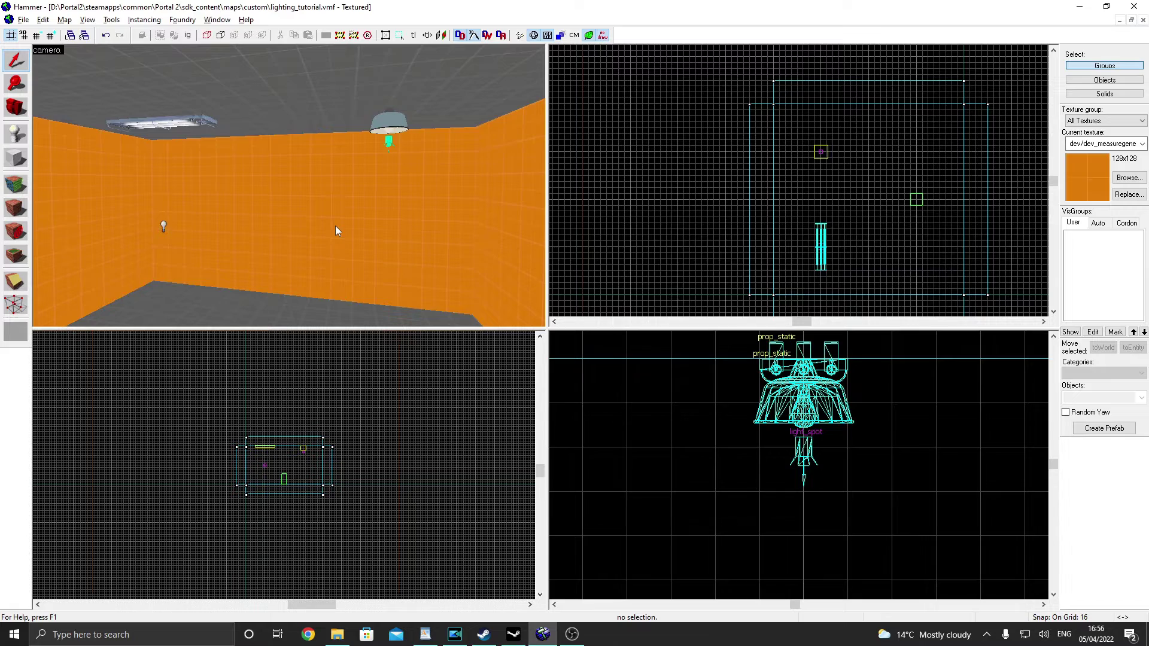
{"action": "key", "text": "F9"}
Clip the room's back wall into sections on a 32-unit grid and delete the lower middle section to open a doorway.
{"action": "left_click", "coordinate": [295, 223]}
{"action": "scroll", "coordinate": [184, 477], "scroll_direction": "up", "scroll_amount": 5}
{"action": "scroll", "coordinate": [878, 468], "scroll_direction": "down", "scroll_amount": 5}
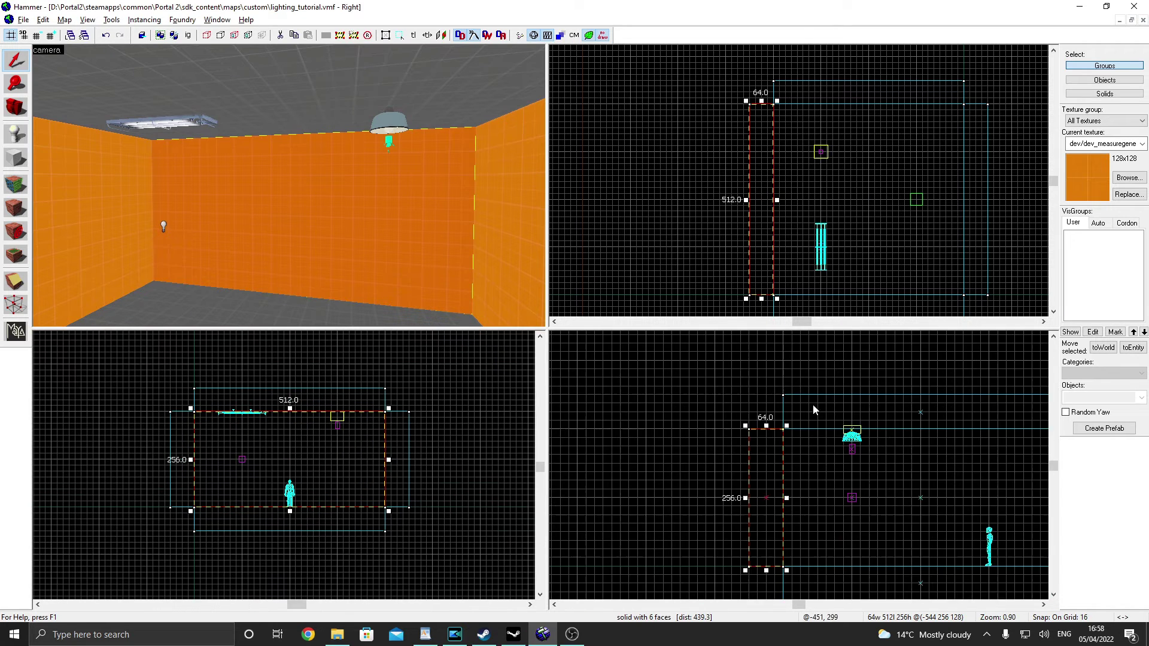
{"action": "scroll", "coordinate": [257, 474], "scroll_direction": "up", "scroll_amount": 3}
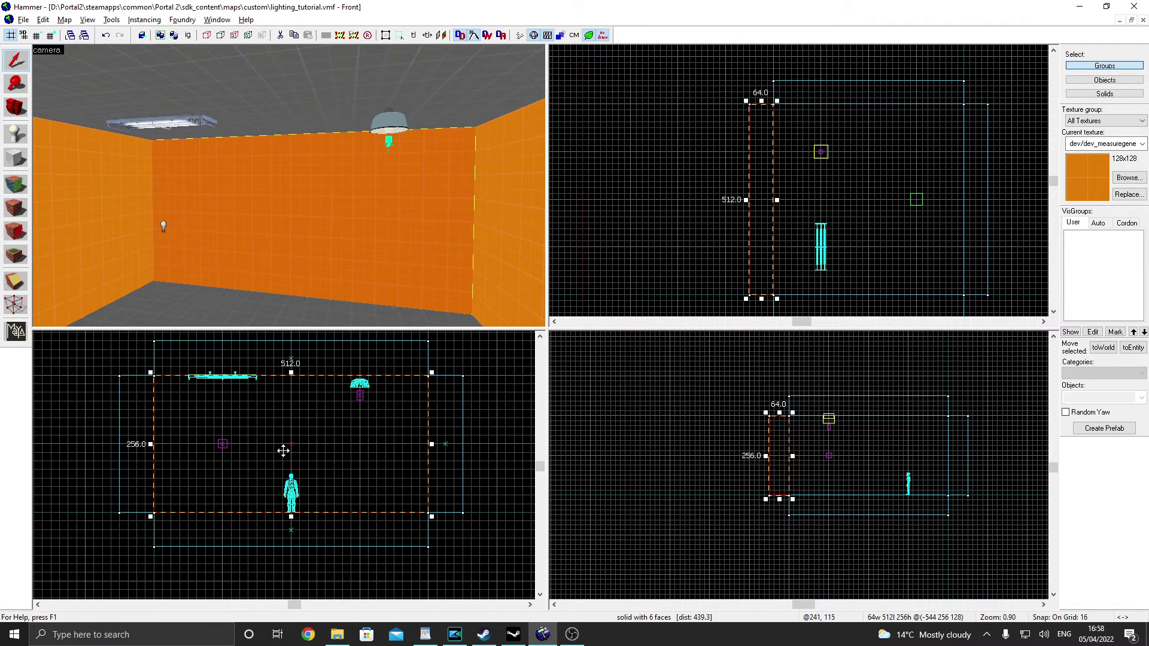
{"action": "key", "text": "bracketright"}
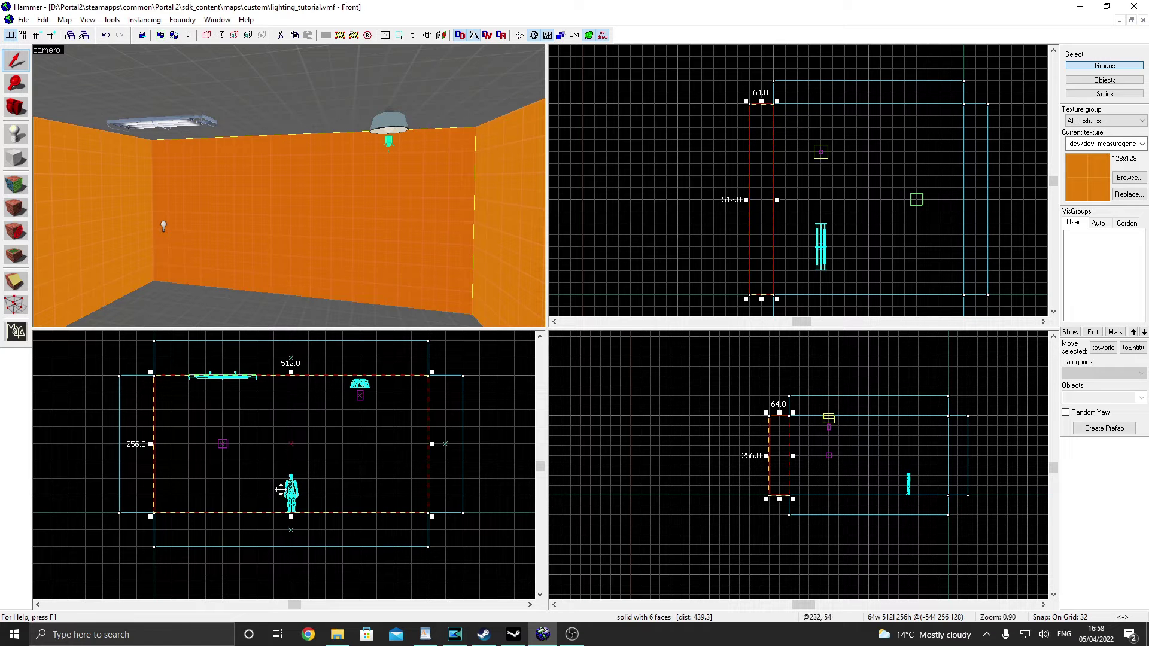
{"action": "key", "text": "shift+a"}
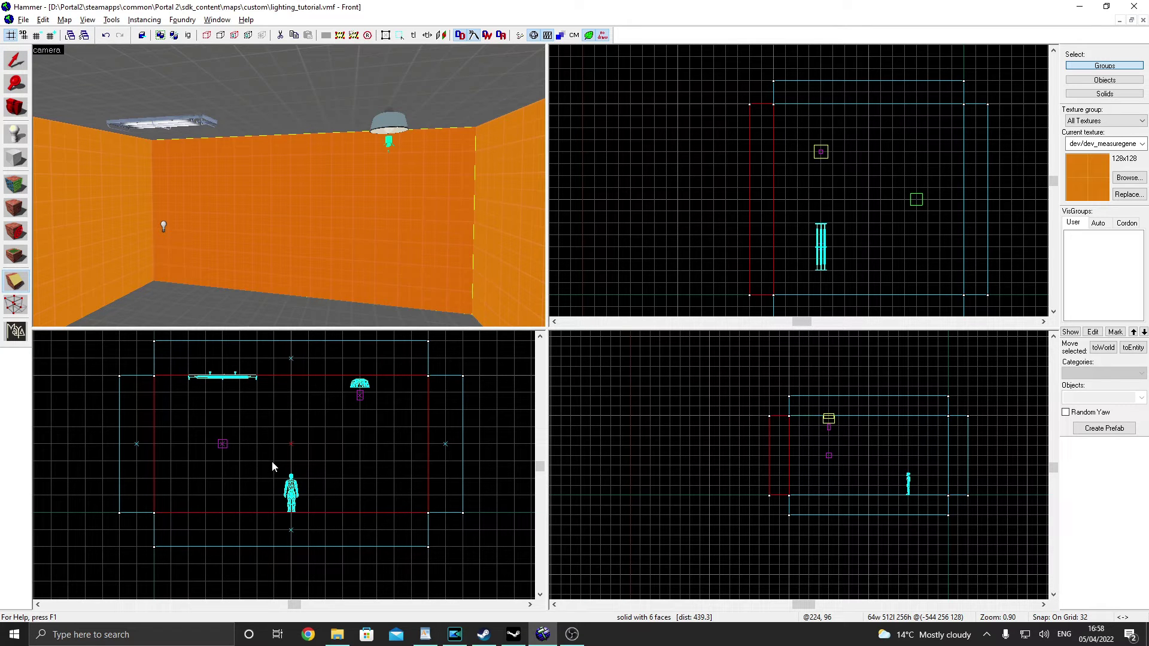
{"action": "left_click_drag", "start_coordinate": [274, 444], "coordinate": [308, 478]}
{"action": "key", "text": "Return"}
{"action": "key", "text": "Return"}
{"action": "key", "text": "Return"}
{"action": "key", "text": "shift+s"}
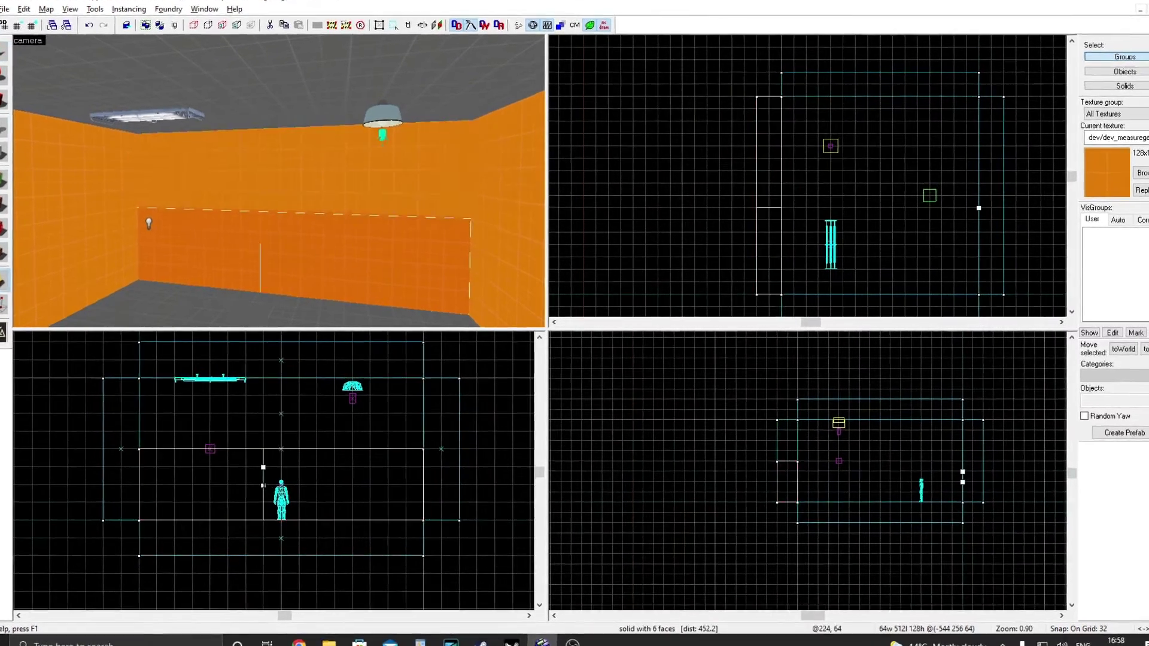
{"action": "left_click", "coordinate": [274, 258]}
{"action": "key", "text": "Delete"}
Extend the floor, both side walls and the ceiling through the doorway wall to 1024 units long for a second room.
{"action": "left_click", "coordinate": [179, 308]}
{"action": "scroll", "coordinate": [796, 191], "scroll_direction": "down", "scroll_amount": 3}
{"action": "left_click_drag", "start_coordinate": [796, 190], "coordinate": [679, 190]}
{"action": "left_click", "coordinate": [273, 178]}
{"action": "left_click", "coordinate": [272, 178], "text": "ctrl"}
{"action": "mouse_move", "coordinate": [795, 182]}
{"action": "left_mouse_down"}
{"action": "mouse_move", "coordinate": [711, 183]}
{"action": "mouse_move", "coordinate": [687, 170]}
{"action": "left_mouse_up"}
{"action": "left_click", "coordinate": [120, 114]}
{"action": "mouse_move", "coordinate": [815, 169]}
{"action": "left_mouse_down"}
{"action": "mouse_move", "coordinate": [621, 177]}
{"action": "mouse_move", "coordinate": [687, 173]}
{"action": "left_mouse_up"}
Clone the first room's outer end wall to the far end of the extension to close off the second room.
{"action": "left_click", "coordinate": [218, 152]}
{"action": "left_click_drag", "start_coordinate": [956, 168], "coordinate": [685, 168], "text": "shift"}
{"action": "key", "text": "Escape"}
Apply the dev/dev_measuregeneric01b texture to the inner faces of the doorway and close the face editing sheet.
{"action": "key", "text": "z"}
{"action": "key", "text": "shift+a"}
{"action": "left_click", "coordinate": [209, 148]}
{"action": "right_click", "coordinate": [209, 148]}
{"action": "key", "text": "z"}
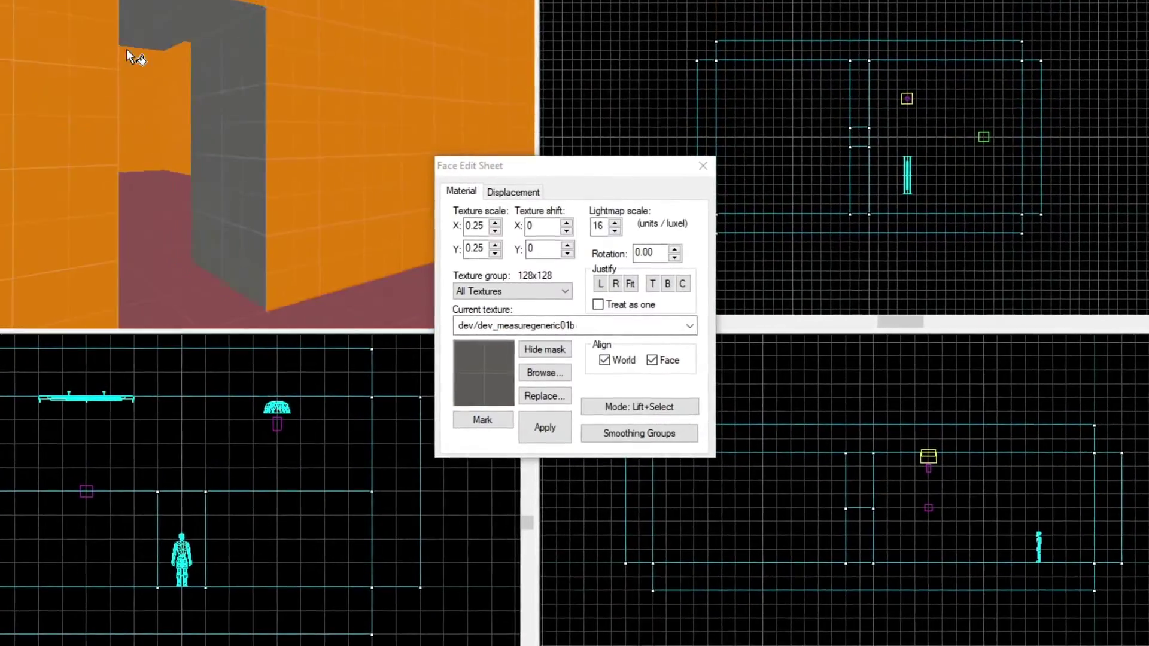
{"action": "left_click", "coordinate": [779, 177]}
Select the three sections of the dividing wall and thin them together to about 16 units on a 16-unit grid.
{"action": "left_click", "coordinate": [407, 137]}
{"action": "left_click", "coordinate": [197, 24], "text": "ctrl"}
{"action": "left_click", "coordinate": [54, 132], "text": "ctrl"}
{"action": "key", "text": "bracketleft"}
{"action": "left_click_drag", "start_coordinate": [853, 132], "coordinate": [868, 131]}
{"action": "scroll", "coordinate": [897, 125], "scroll_direction": "up", "scroll_amount": 4}
{"action": "key", "text": "Escape"}
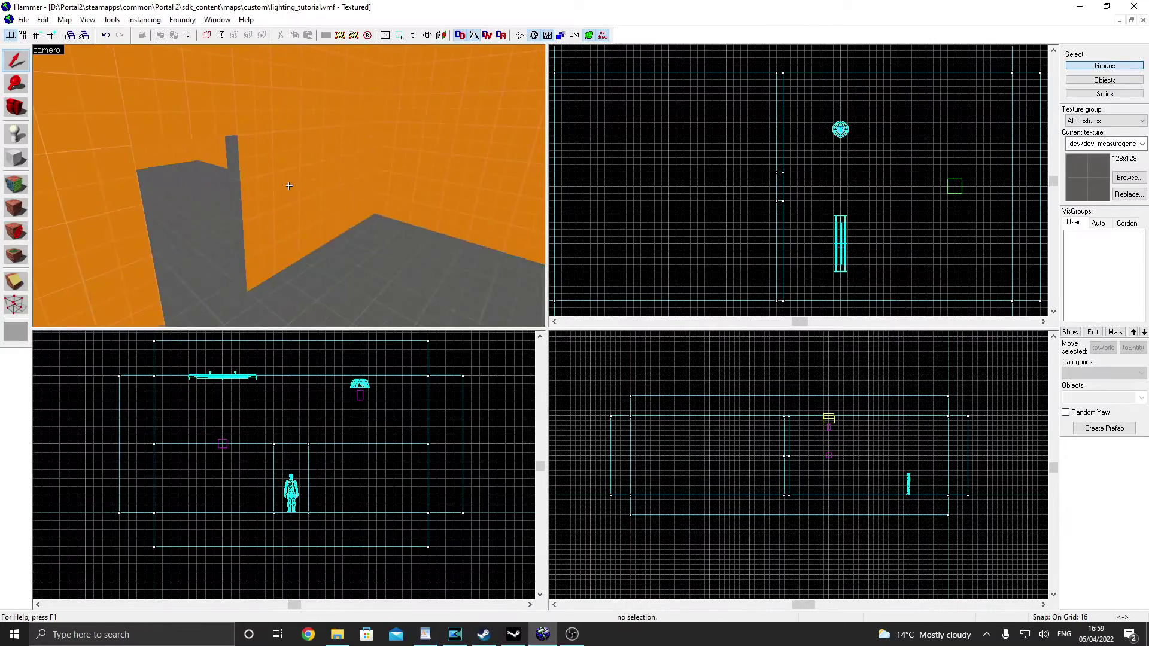
Clip the ceiling brush into two 512-unit halves on a 64-unit grid and select the half over the second room.
{"action": "key", "text": "s"}
{"action": "key", "text": "z"}
{"action": "left_click", "coordinate": [228, 173]}
{"action": "scroll", "coordinate": [807, 219], "scroll_direction": "down", "scroll_amount": 5}
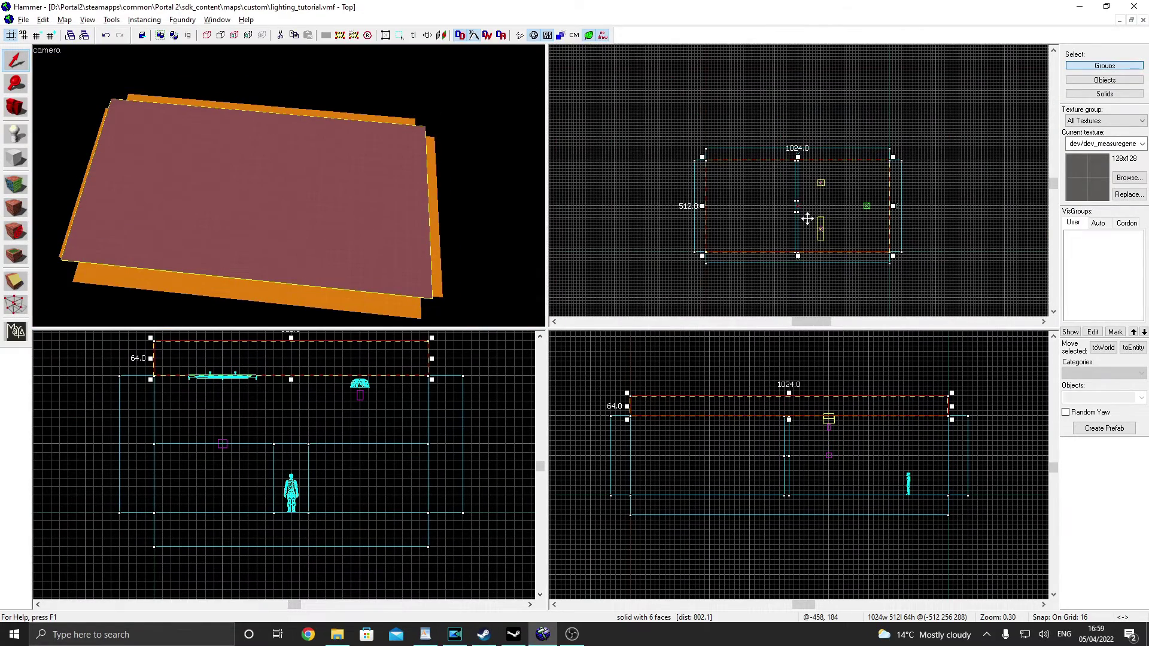
{"action": "key", "text": "bracketright"}
{"action": "key", "text": "bracketright"}
{"action": "key", "text": "shift+x"}
{"action": "left_click_drag", "start_coordinate": [796, 158], "coordinate": [796, 191]}
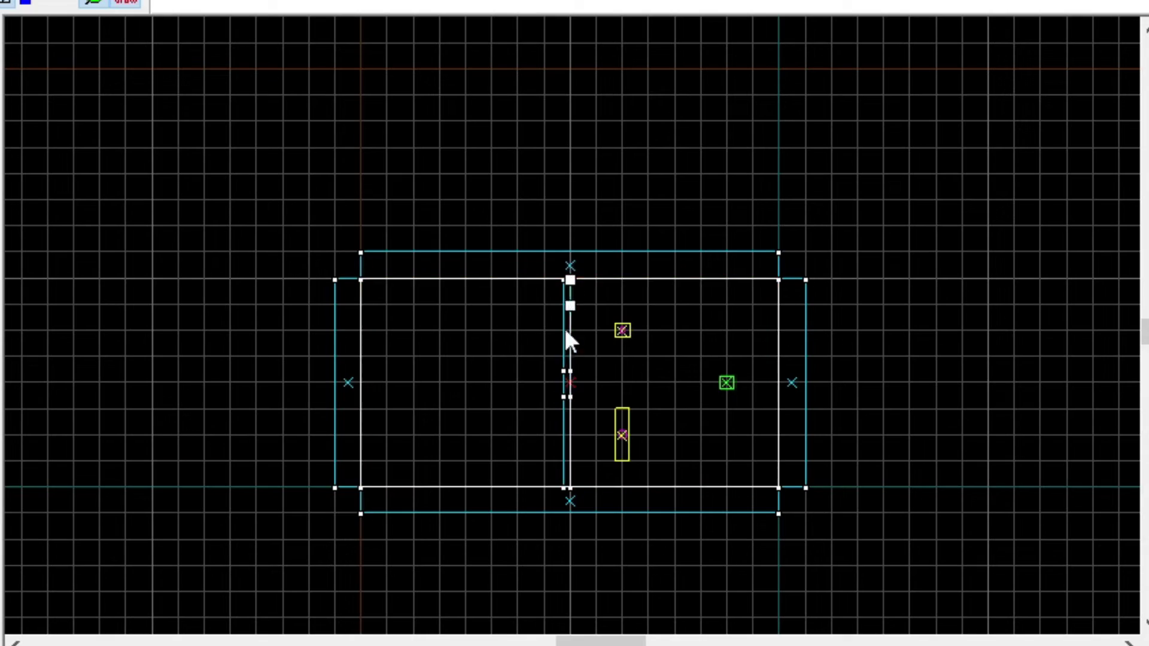
{"action": "key", "text": "Return"}
{"action": "key", "text": "shift+s"}
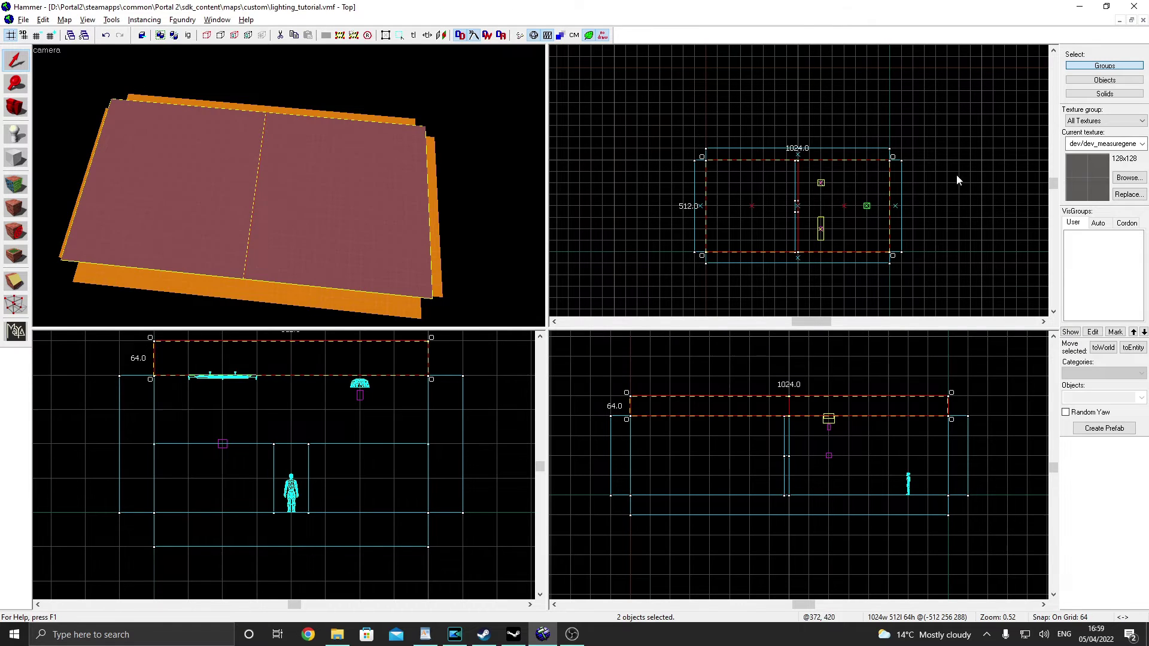
{"action": "left_click", "coordinate": [956, 179]}
{"action": "left_click", "coordinate": [303, 183]}
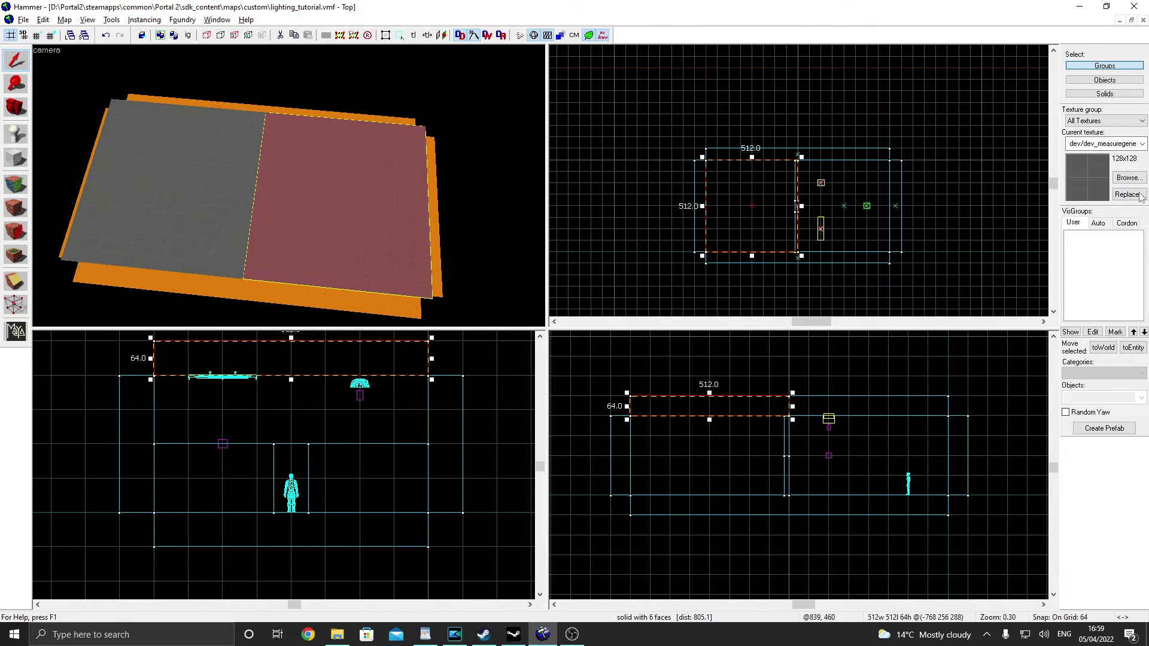
Apply the tools/toolsskybox texture to the selected ceiling brush over the second room.
{"action": "left_click", "coordinate": [1128, 178]}
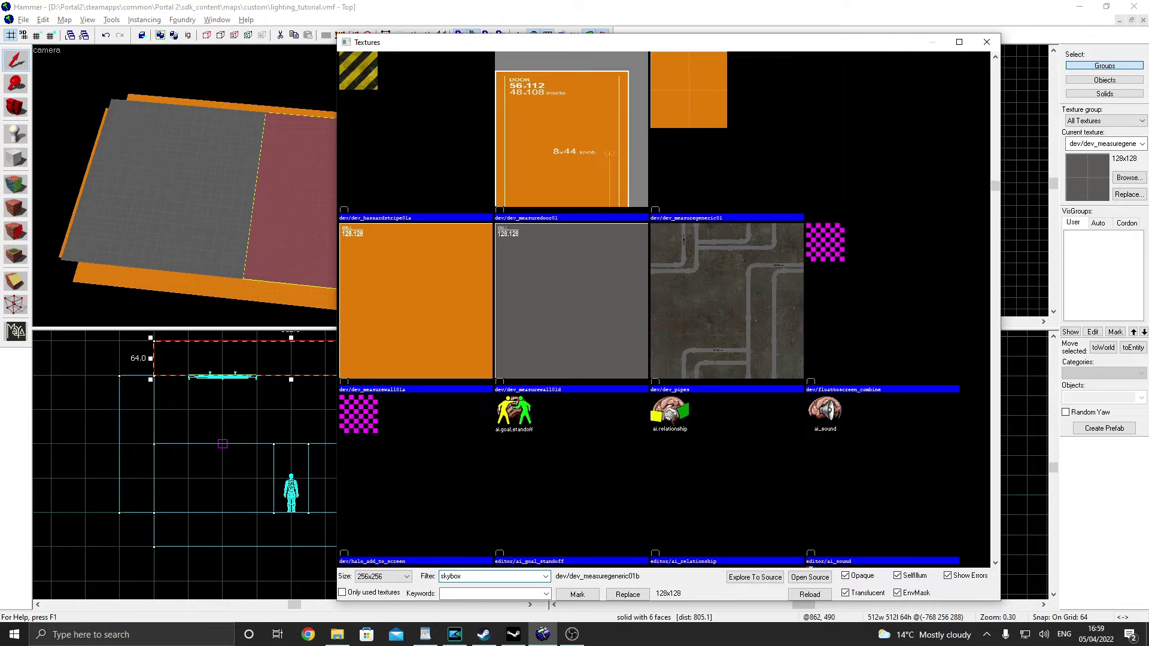
{"action": "scroll", "coordinate": [498, 391], "scroll_direction": "down", "scroll_amount": 15}
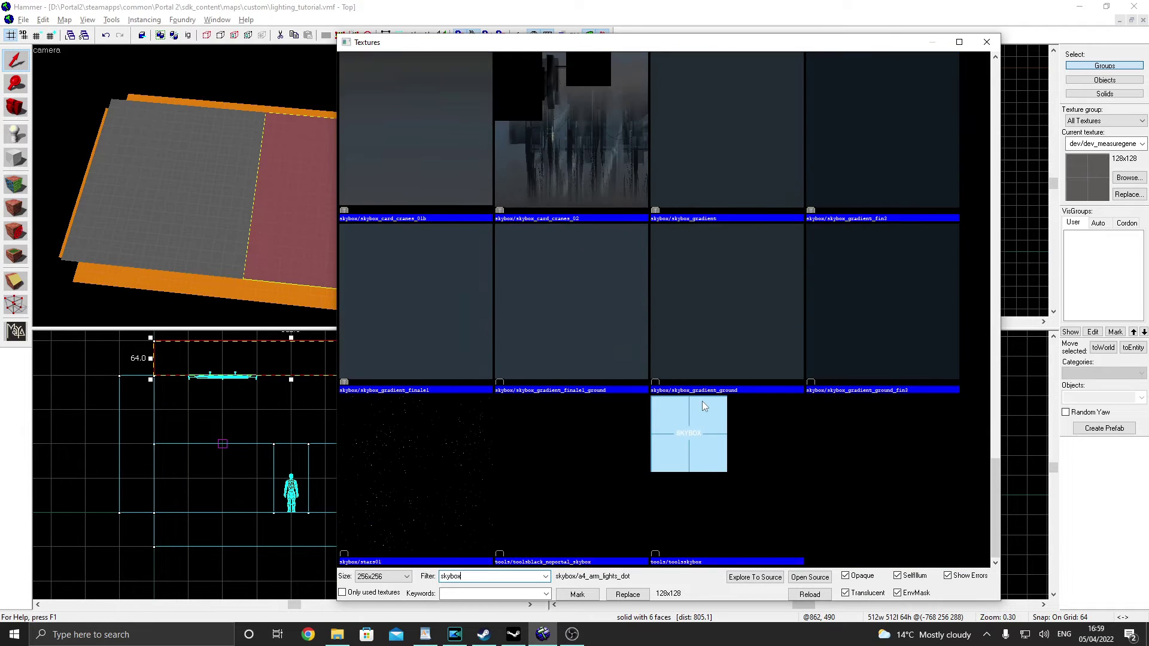
{"action": "double_click", "coordinate": [703, 407]}
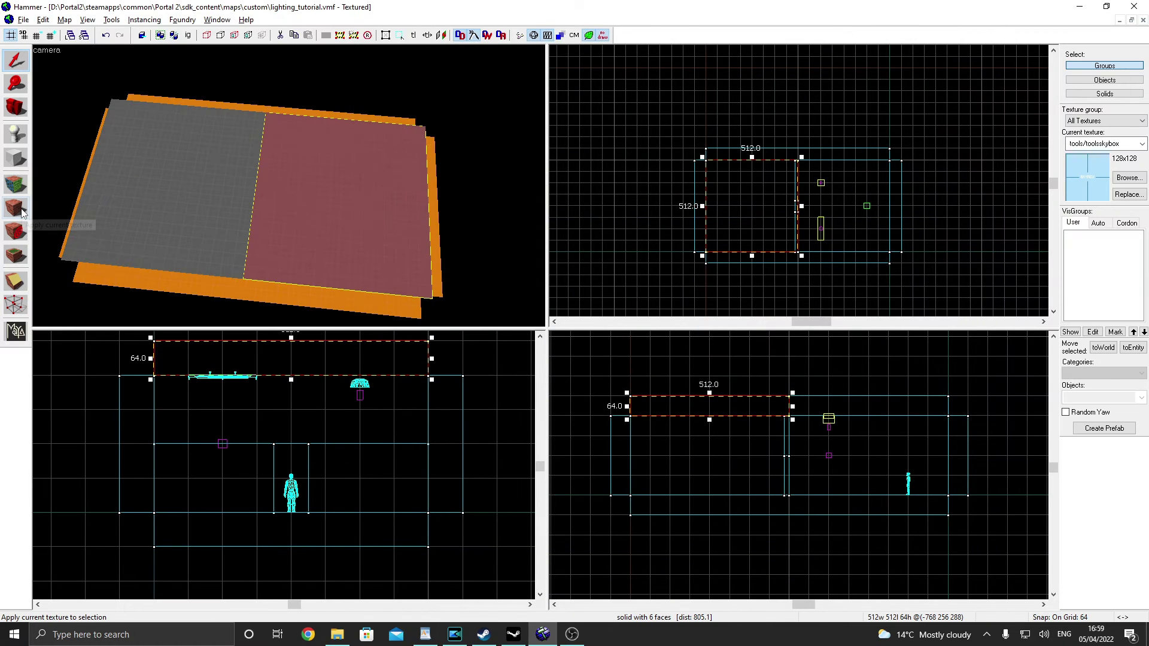
{"action": "left_click", "coordinate": [22, 211]}
{"action": "left_click", "coordinate": [425, 78]}
{"action": "key", "text": "z"}
{"action": "scroll", "coordinate": [289, 186], "scroll_direction": "up", "scroll_amount": 5}
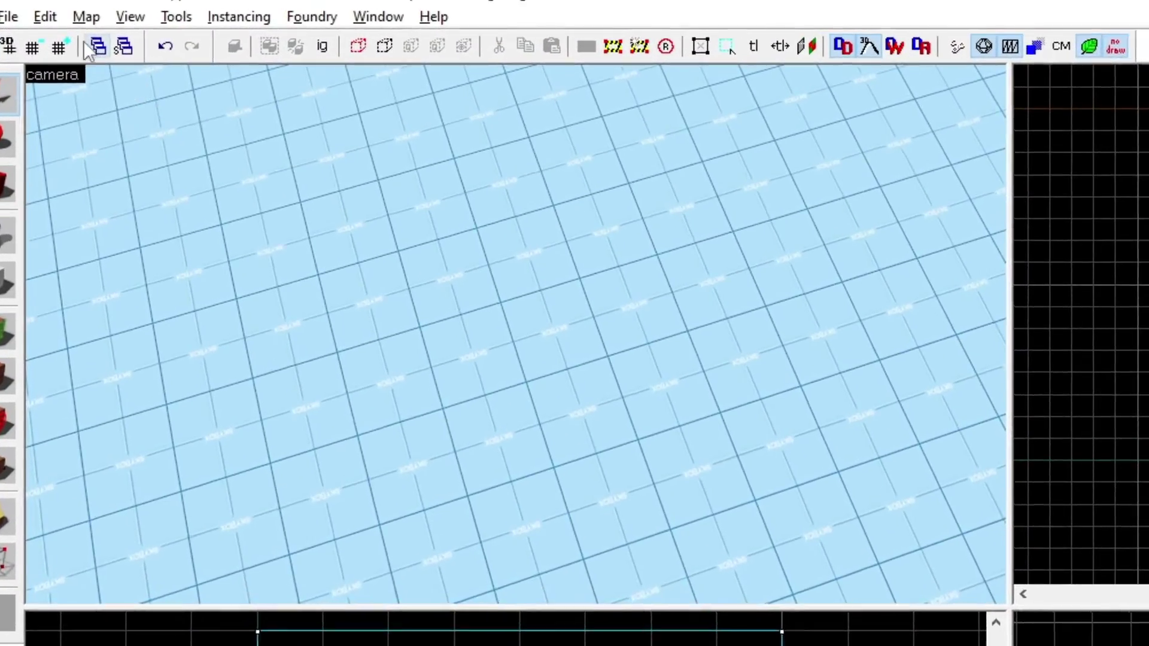
Set the map's SkyBox Texture Name to sky_fog in the map properties, apply it and close the dialog.
{"action": "left_click", "coordinate": [80, 17]}
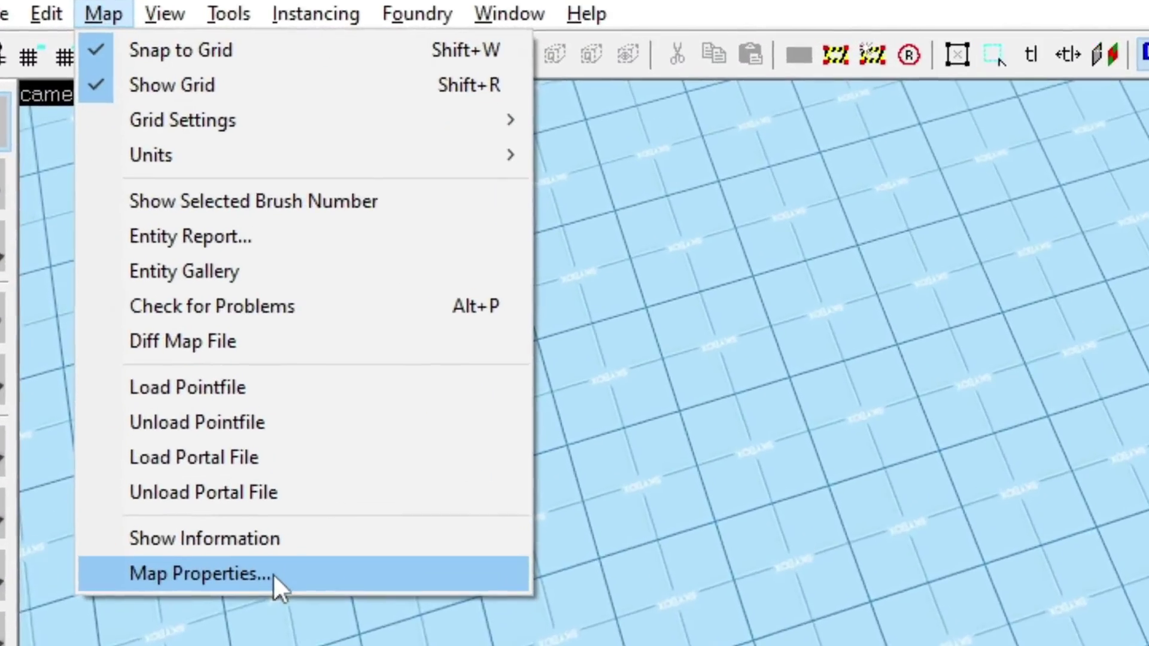
{"action": "left_click", "coordinate": [181, 365]}
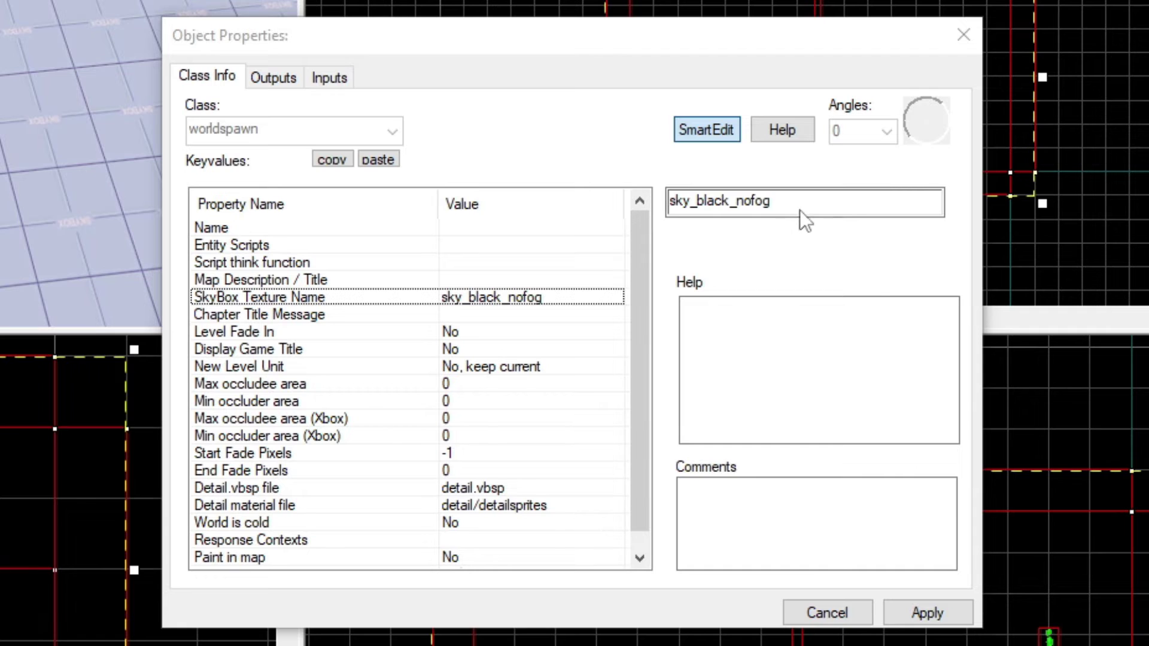
{"action": "left_click_drag", "start_coordinate": [799, 207], "coordinate": [845, 222]}
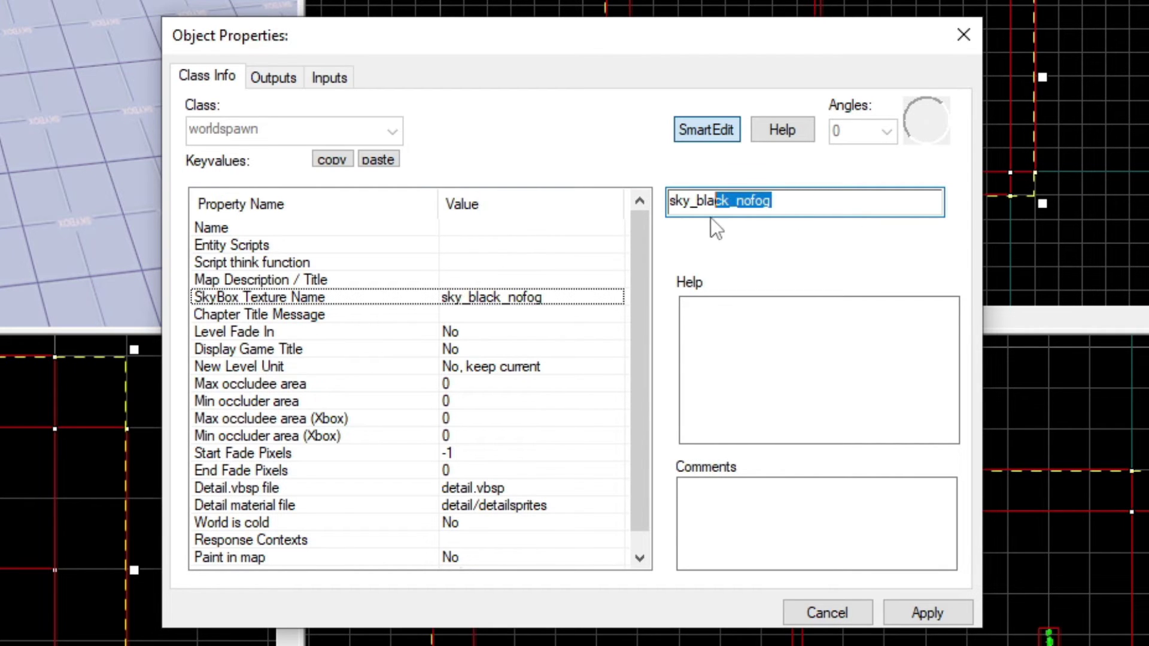
{"action": "type", "text": "fog"}
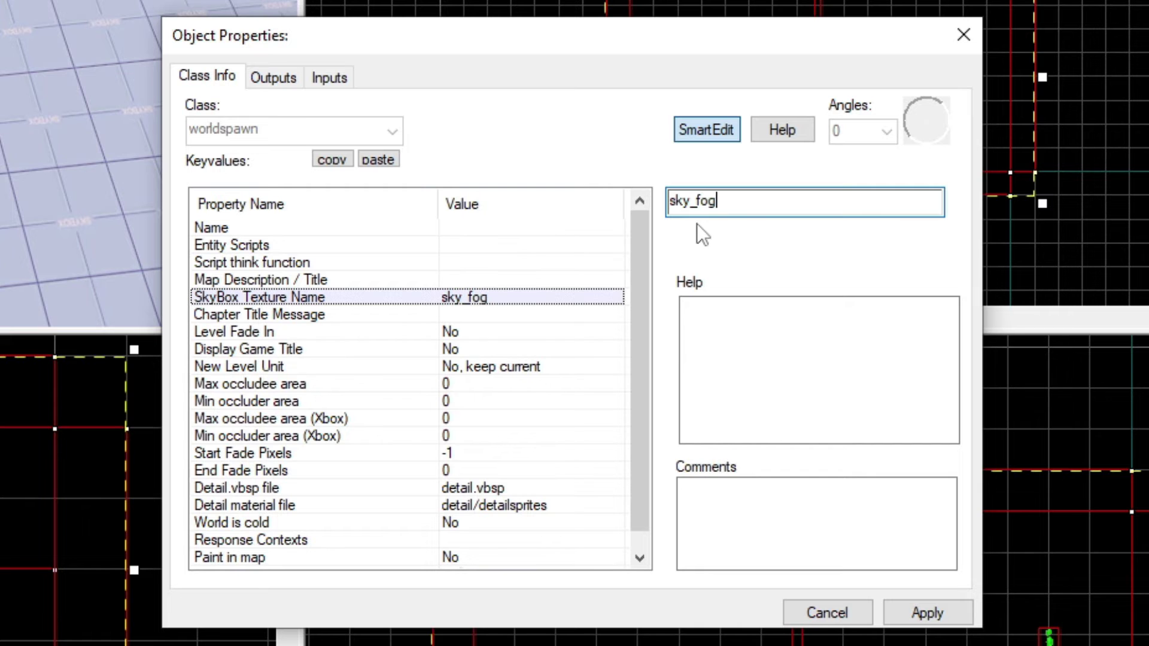
{"action": "left_click", "coordinate": [922, 617]}
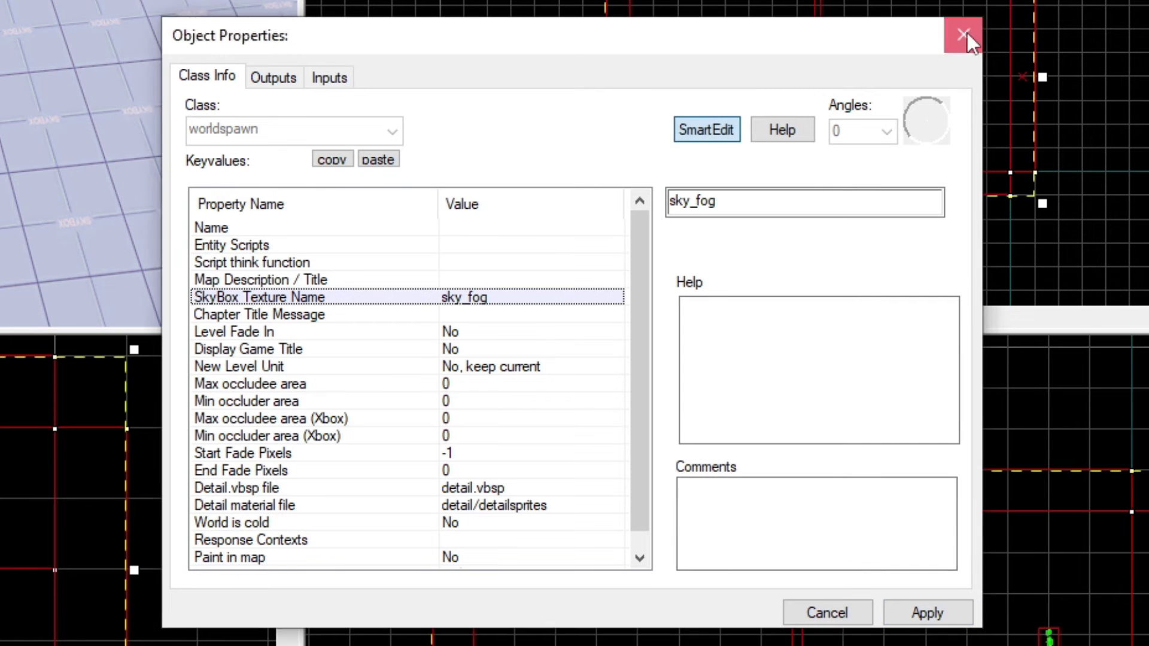
{"action": "left_click", "coordinate": [963, 34]}
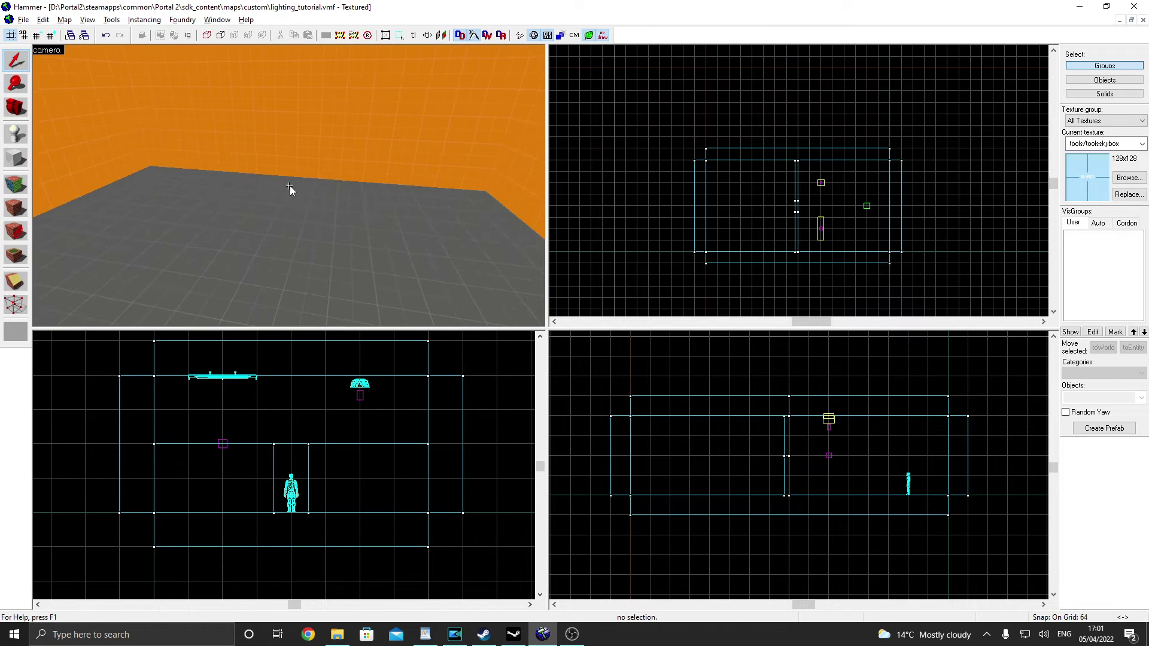
Place a point entity on the second room's floor and change its class to light_environment.
{"action": "key", "text": "z"}
{"action": "left_click", "coordinate": [16, 134]}
{"action": "left_click", "coordinate": [259, 280]}
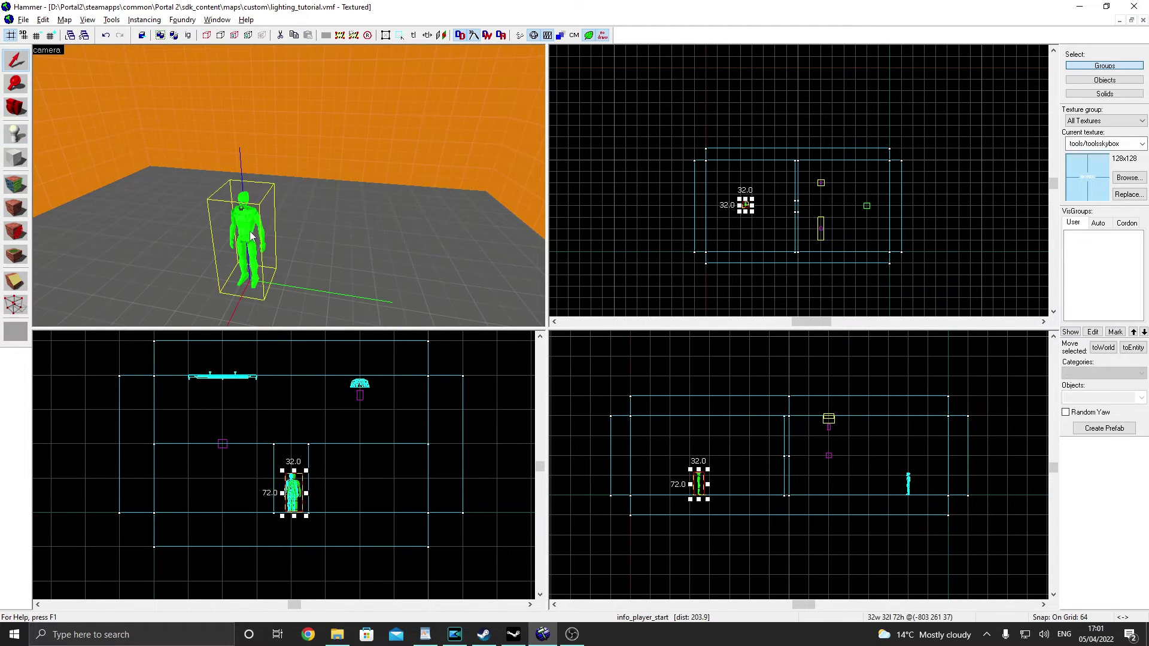
{"action": "key", "text": "alt+Return"}
{"action": "left_click", "coordinate": [594, 232]}
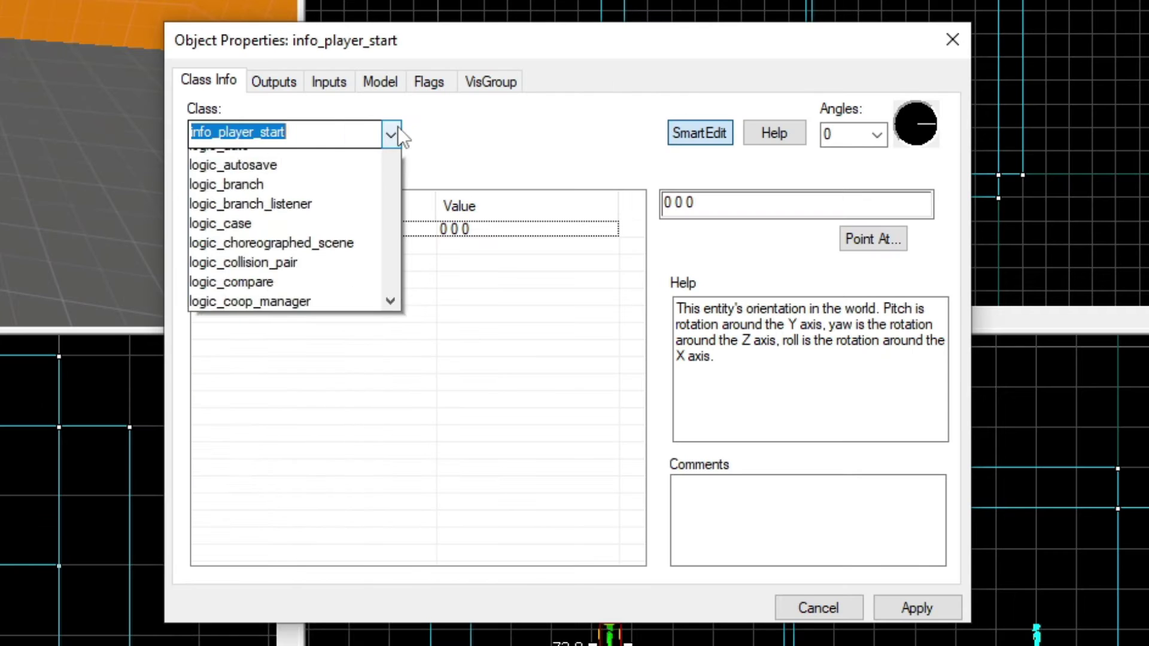
{"action": "type", "text": "light"}
{"action": "left_click", "coordinate": [340, 218]}
{"action": "left_click", "coordinate": [917, 608]}
{"action": "key", "text": "Escape"}
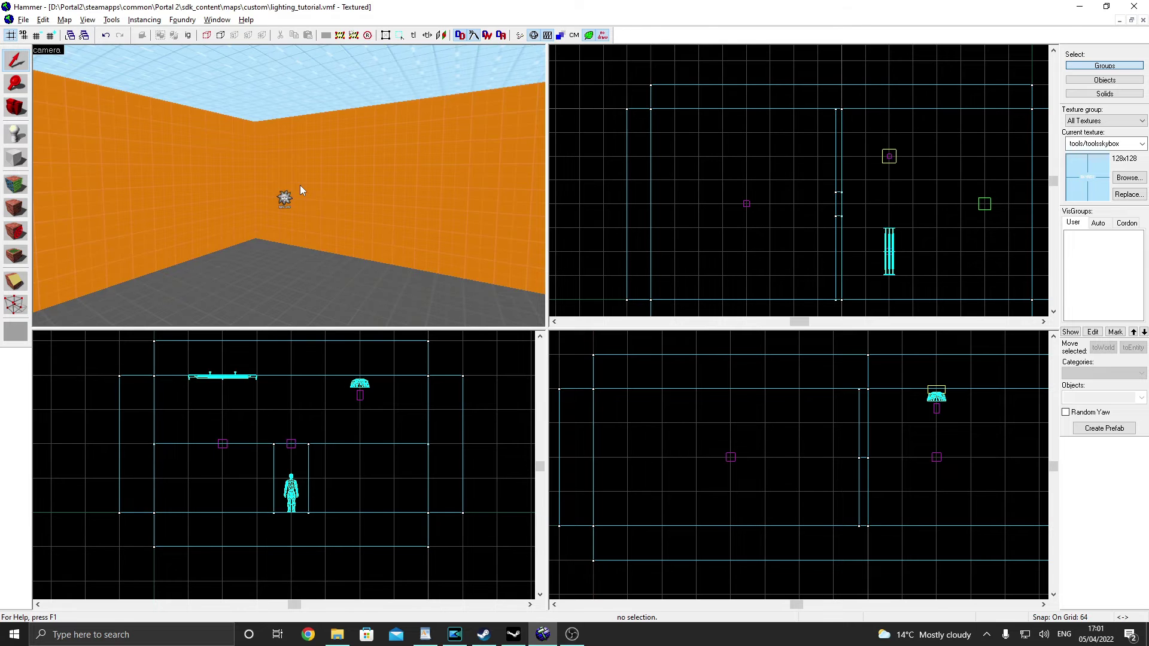
Set the light_environment's Pitch Yaw Roll to 0 330 0 and its Pitch to -65.
{"action": "left_click", "coordinate": [286, 196]}
{"action": "key", "text": "alt+Return"}
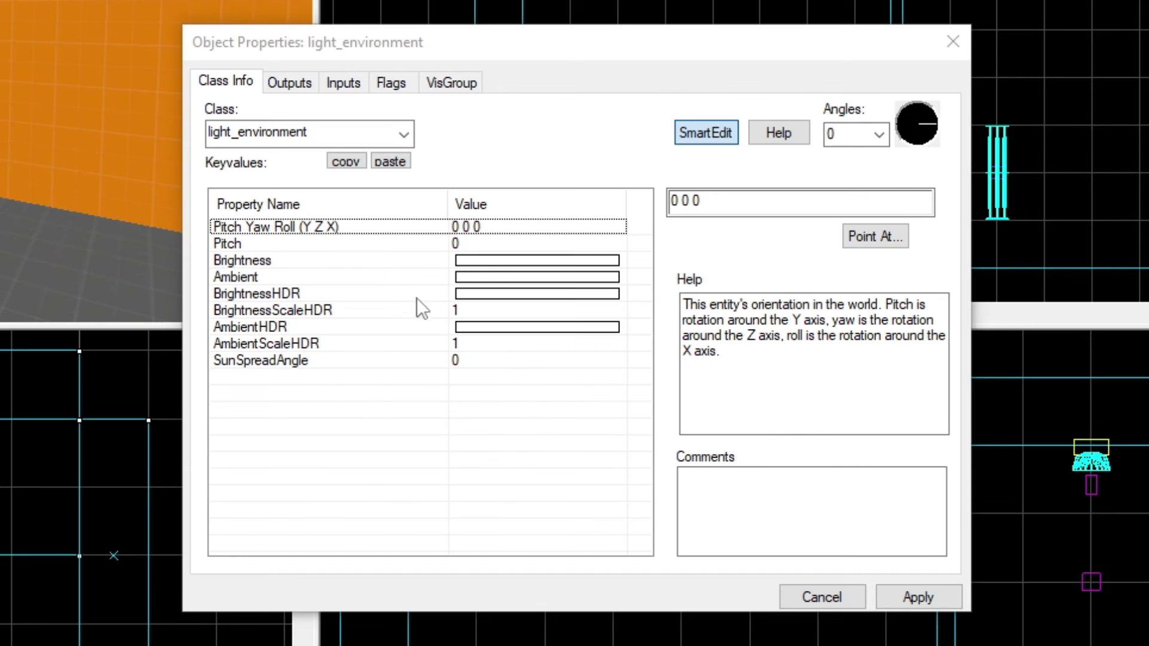
{"action": "left_click", "coordinate": [320, 246]}
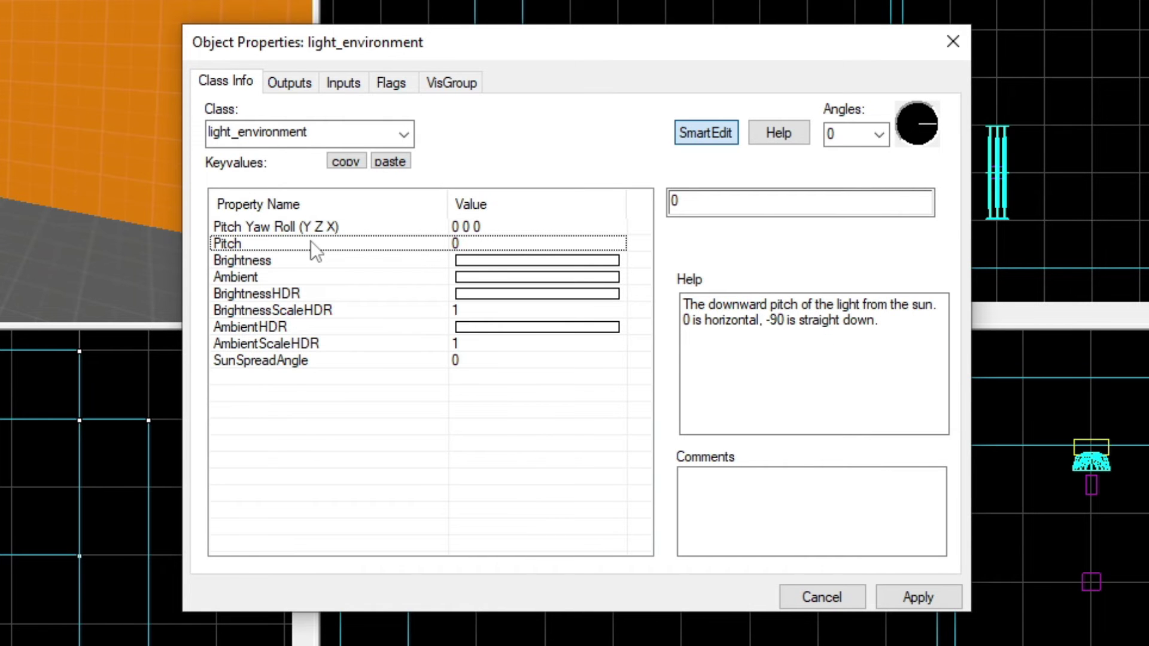
{"action": "left_click", "coordinate": [302, 227]}
{"action": "left_click_drag", "start_coordinate": [686, 308], "coordinate": [878, 380]}
{"action": "left_click", "coordinate": [788, 362]}
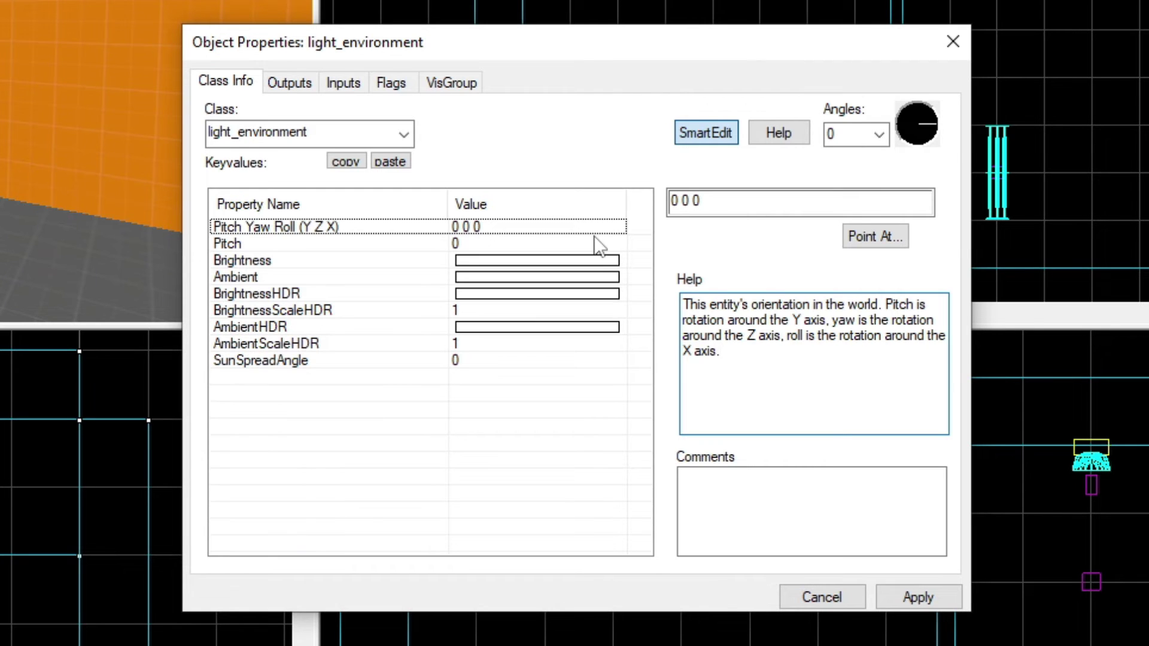
{"action": "left_click", "coordinate": [690, 202]}
{"action": "key", "text": "BackSpace"}
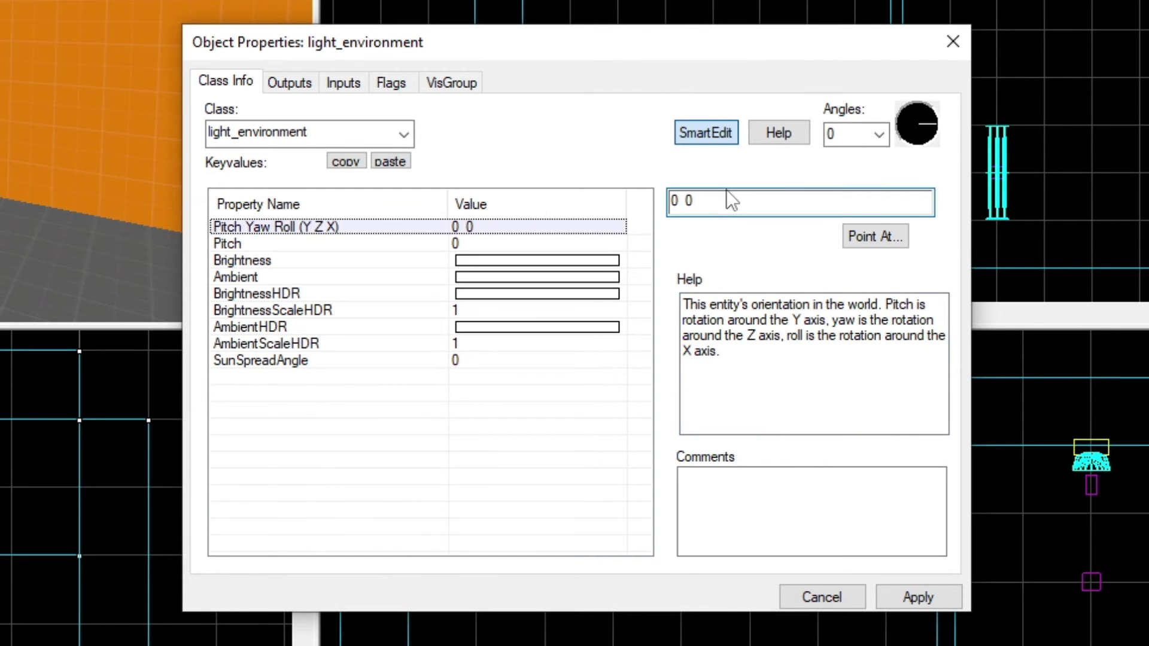
{"action": "type", "text": "330"}
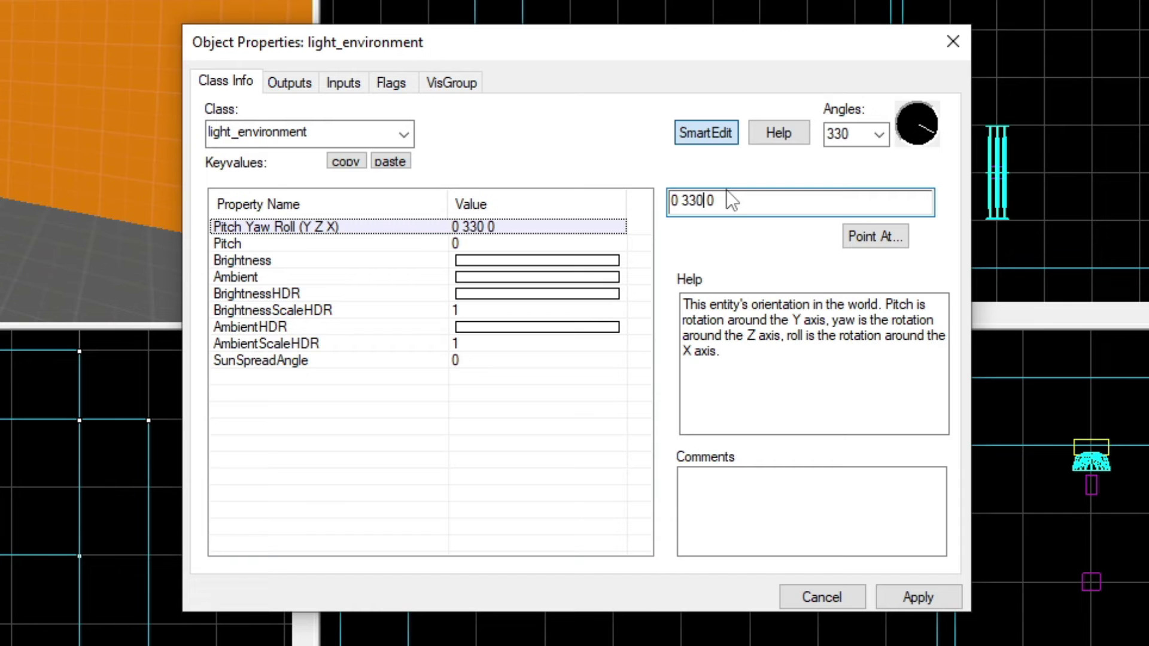
{"action": "left_click", "coordinate": [589, 245]}
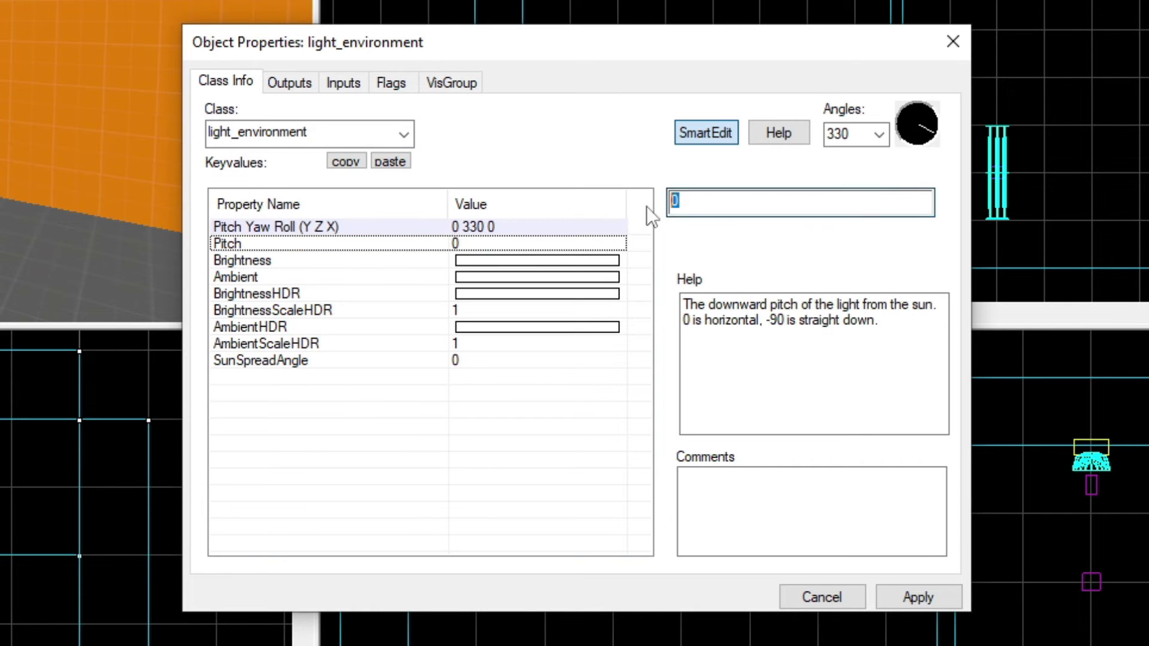
{"action": "type", "text": "-65"}
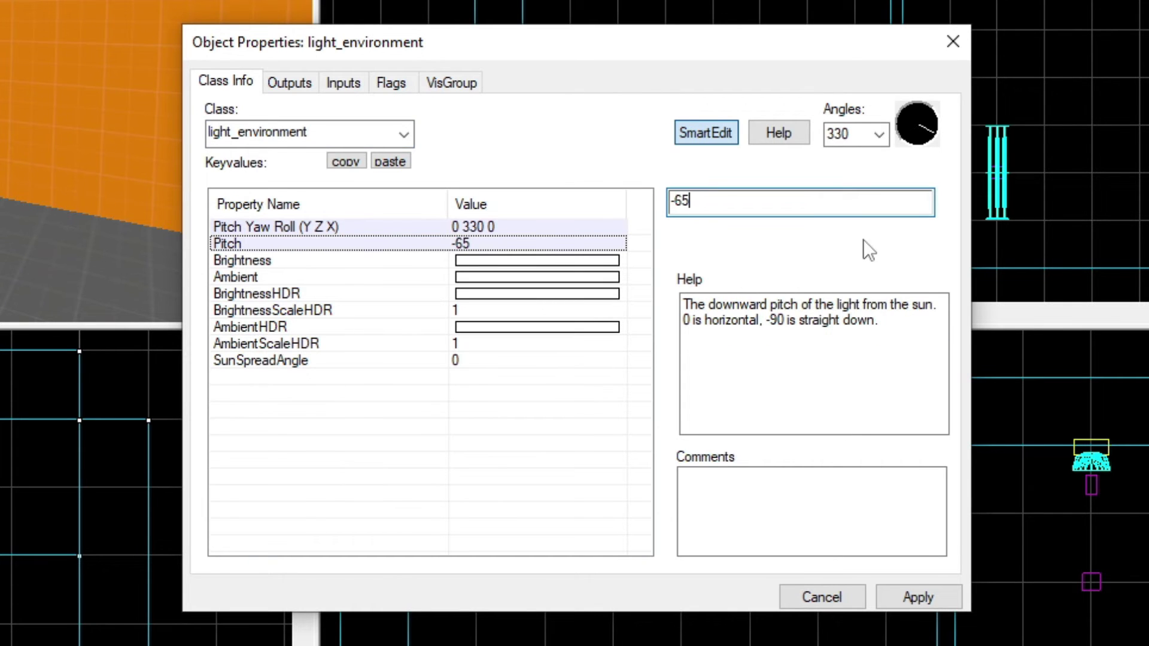
Set the light_environment's Brightness colour to a very pale yellow, 255 255 244.
{"action": "left_click", "coordinate": [507, 262]}
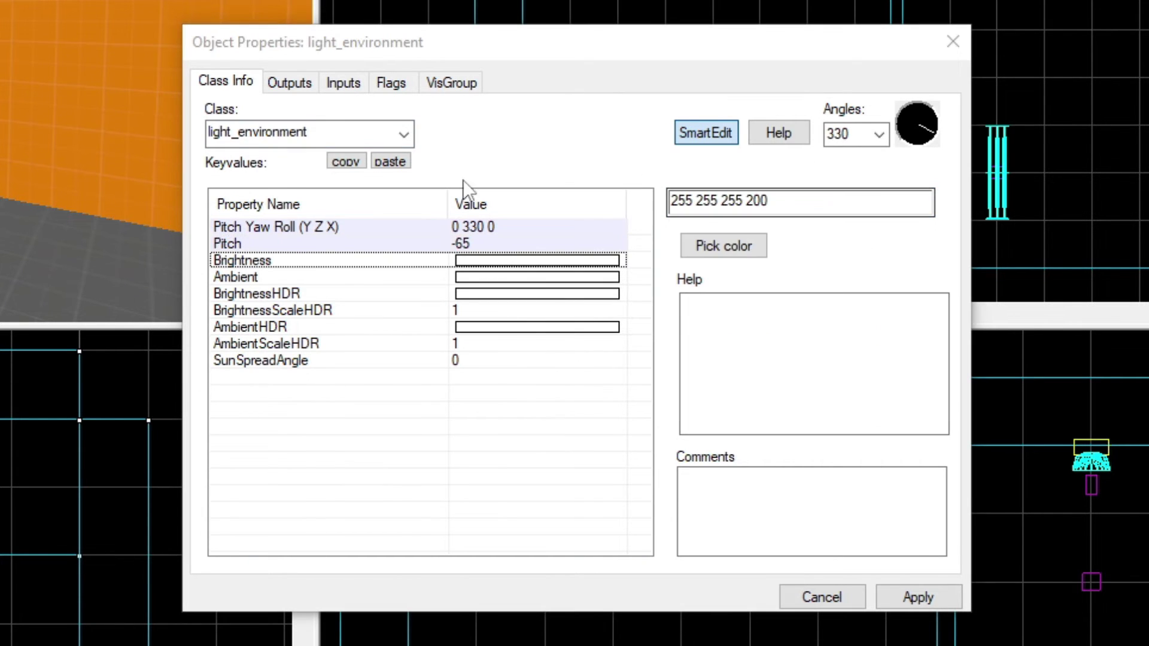
{"action": "left_click", "coordinate": [721, 247]}
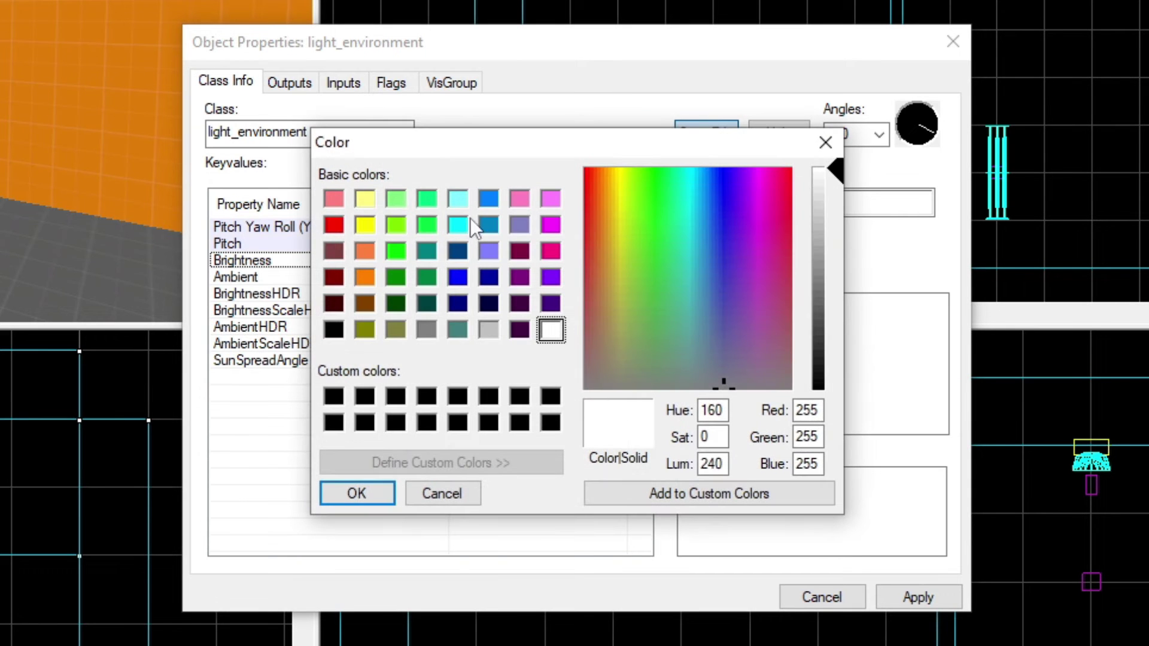
{"action": "left_click", "coordinate": [364, 199]}
{"action": "left_click_drag", "start_coordinate": [831, 230], "coordinate": [844, 173]}
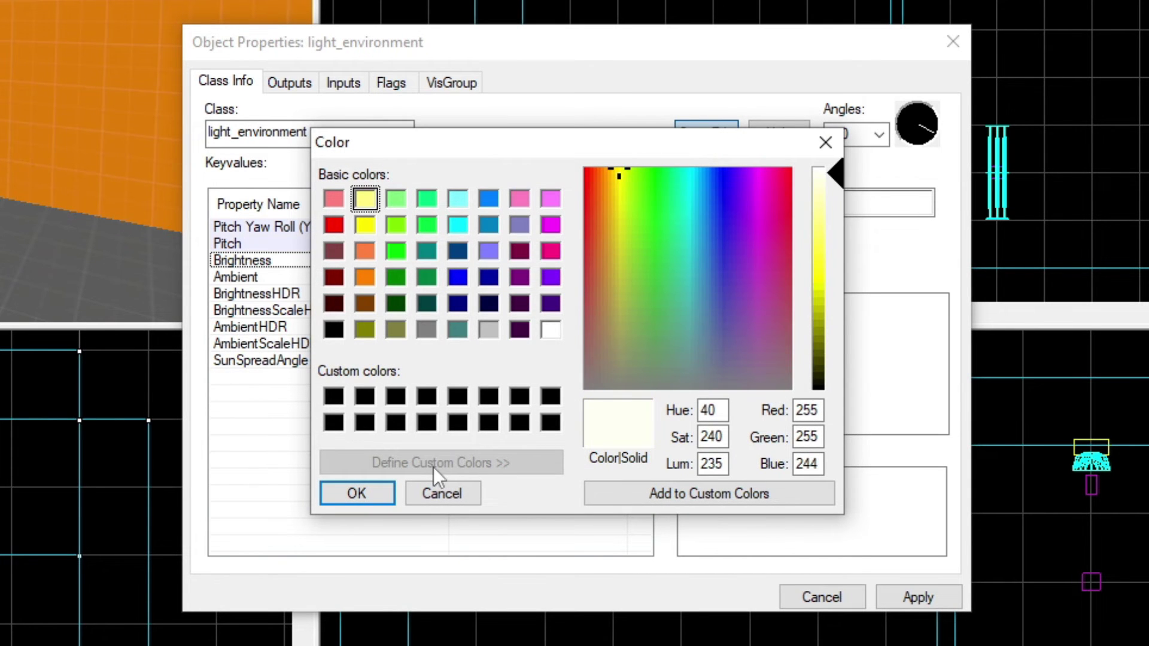
{"action": "left_click", "coordinate": [357, 494]}
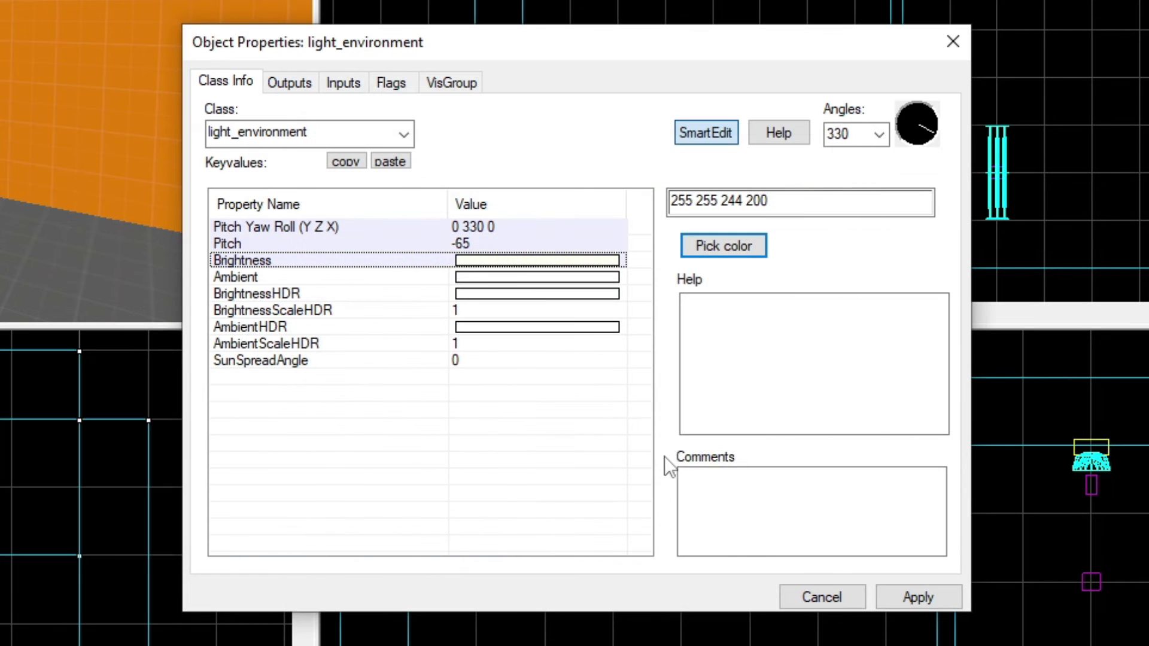
Set the light_environment's Ambient colour to dark teal, 31 61 61, with an intensity of 50.
{"action": "left_click", "coordinate": [501, 277]}
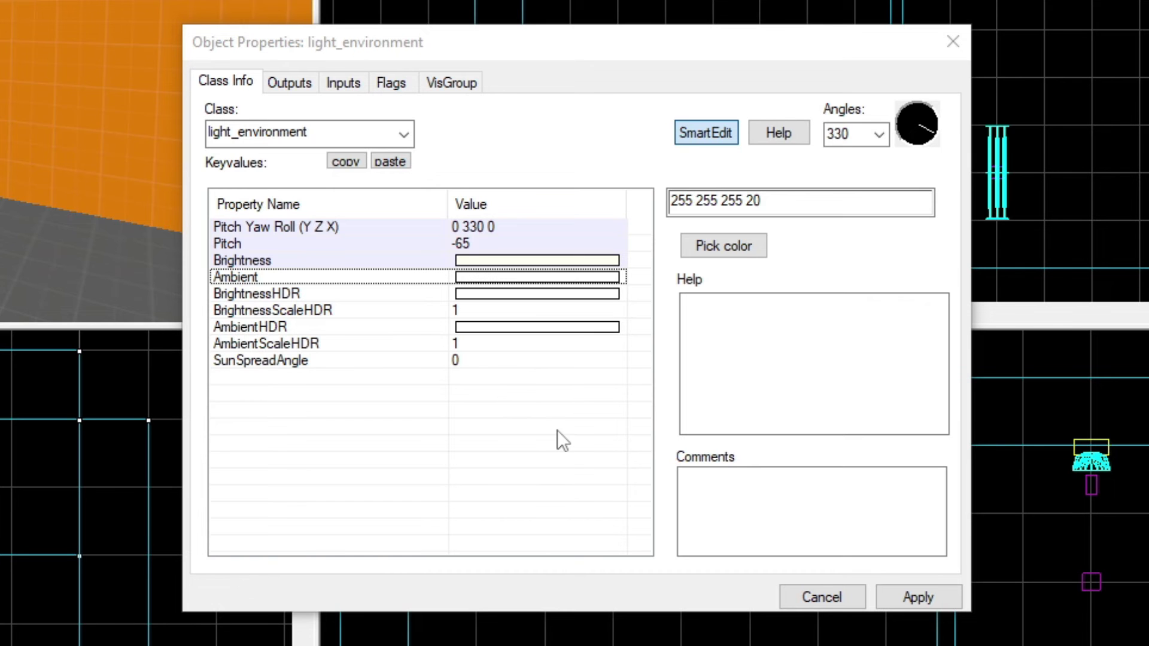
{"action": "left_click", "coordinate": [723, 246]}
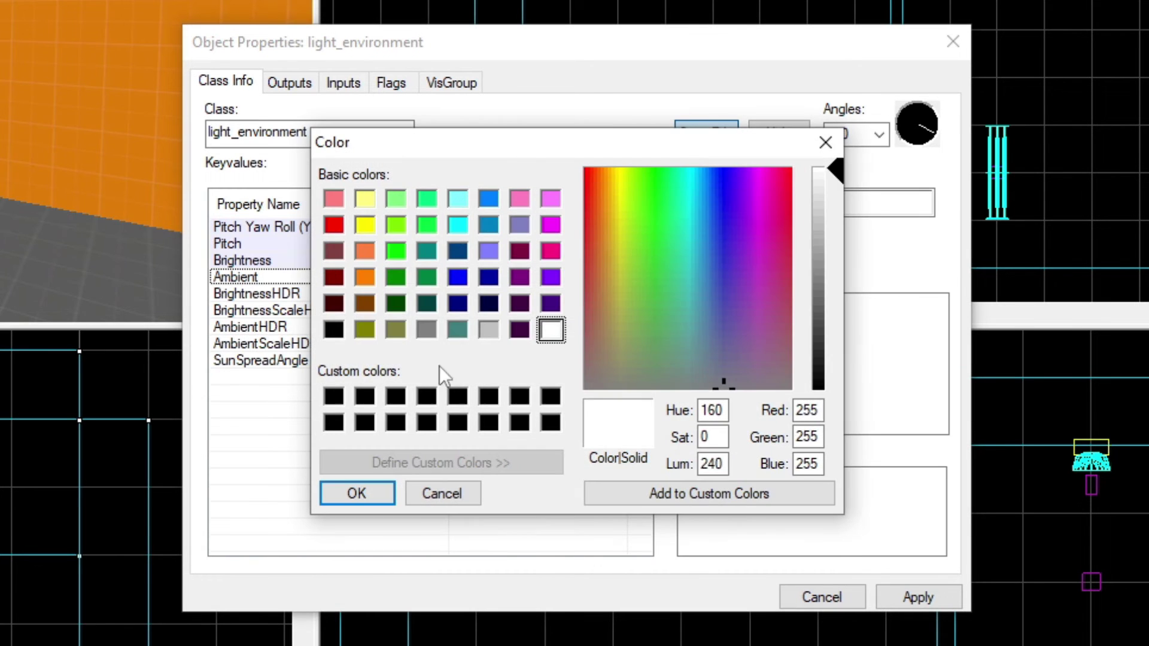
{"action": "left_click", "coordinate": [457, 330]}
{"action": "left_click_drag", "start_coordinate": [823, 313], "coordinate": [844, 350]}
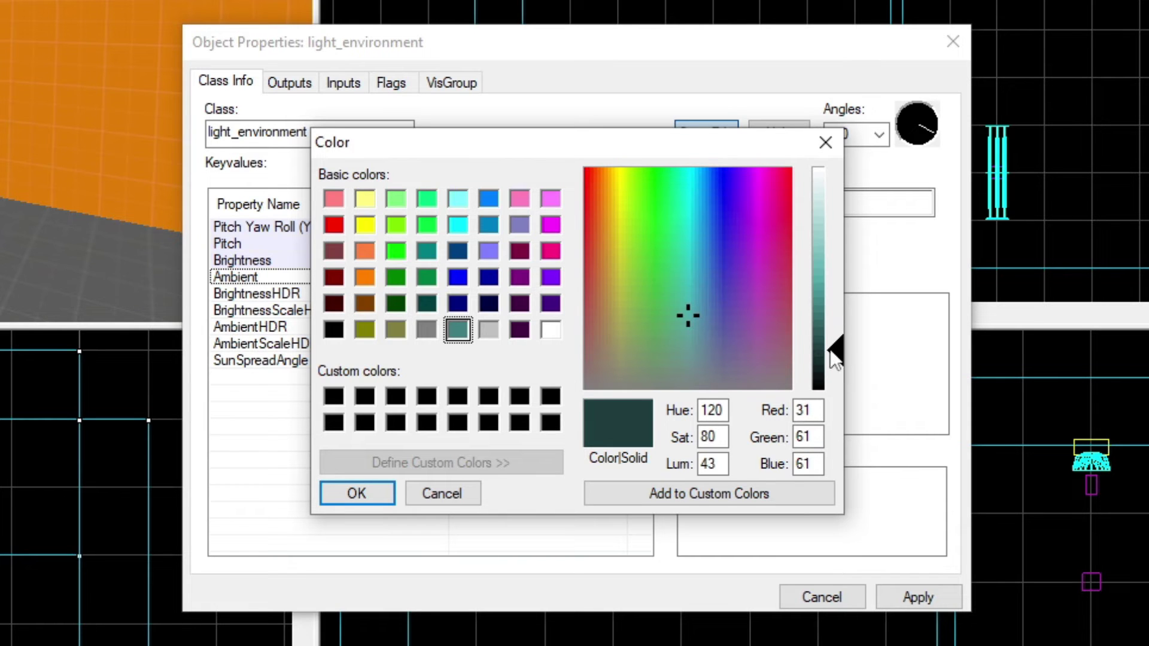
{"action": "left_click", "coordinate": [353, 495]}
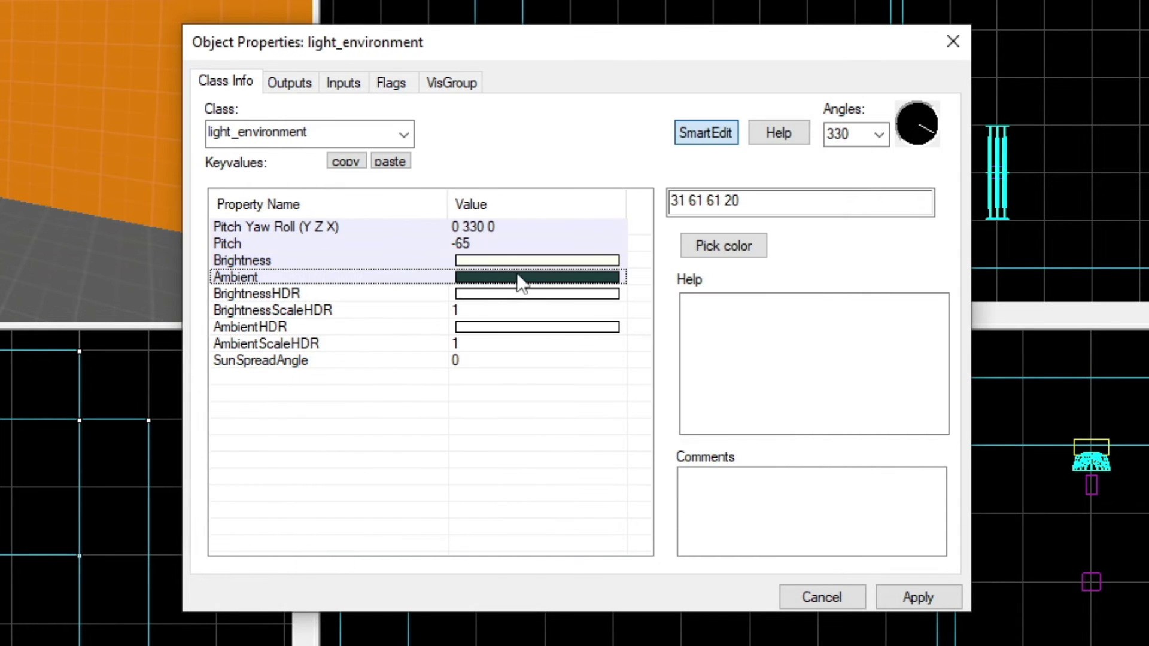
{"action": "left_click_drag", "start_coordinate": [761, 210], "coordinate": [731, 211]}
{"action": "type", "text": "50"}
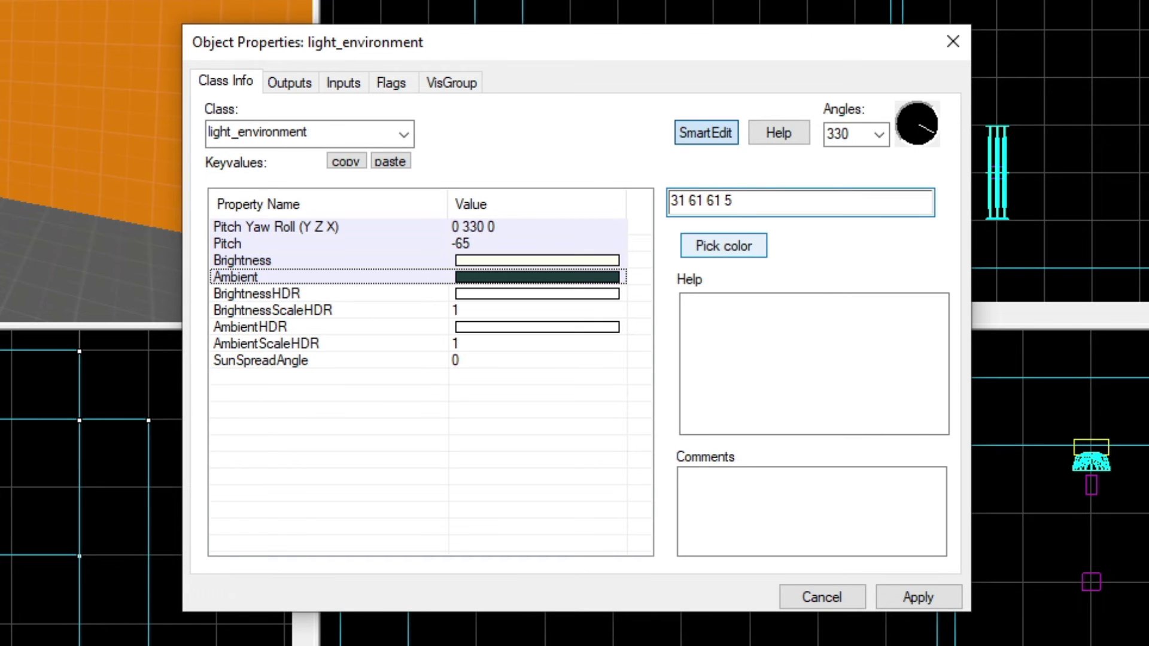
Set the light_environment's Brightness intensity to 550 and apply the properties.
{"action": "left_click", "coordinate": [616, 261]}
{"action": "left_click_drag", "start_coordinate": [763, 210], "coordinate": [748, 208]}
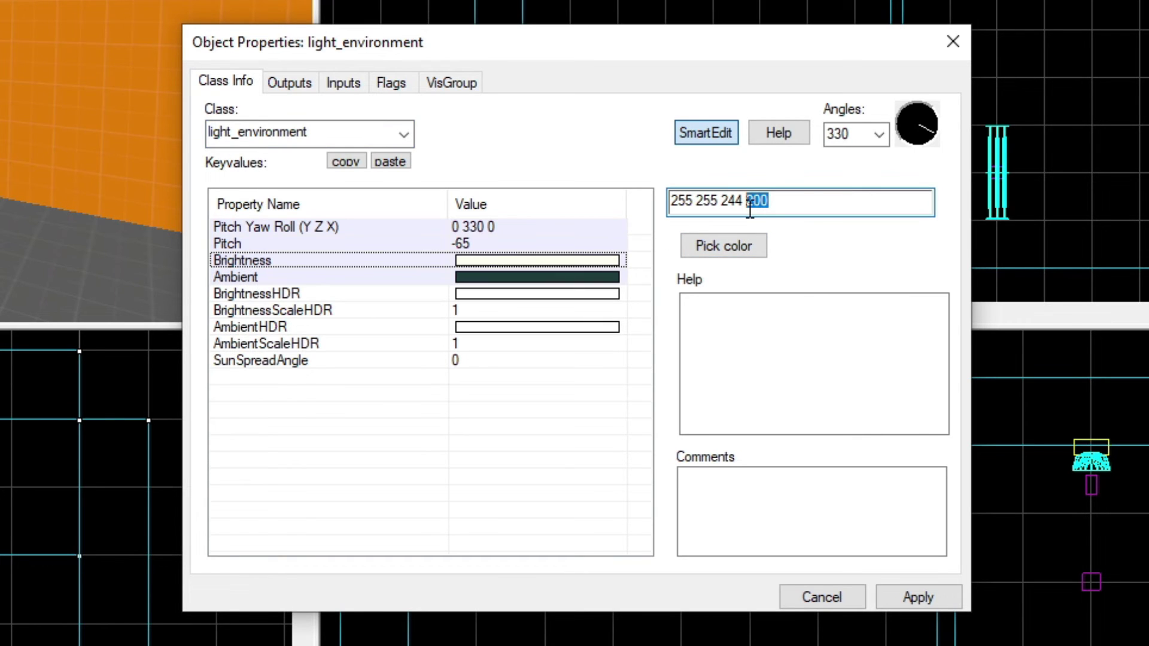
{"action": "type", "text": "550"}
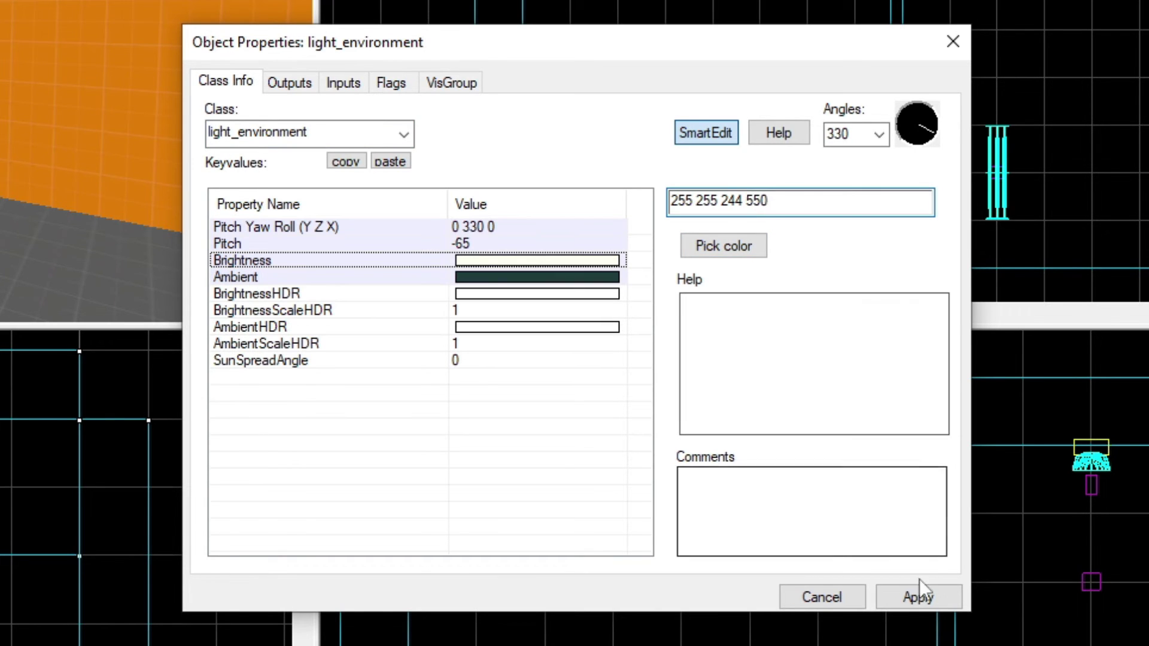
{"action": "left_click", "coordinate": [923, 589]}
Compile and run the map in Portal 2, and walk into the second room to inspect its sky, sunlight and shadows.
{"action": "key", "text": "F9"}
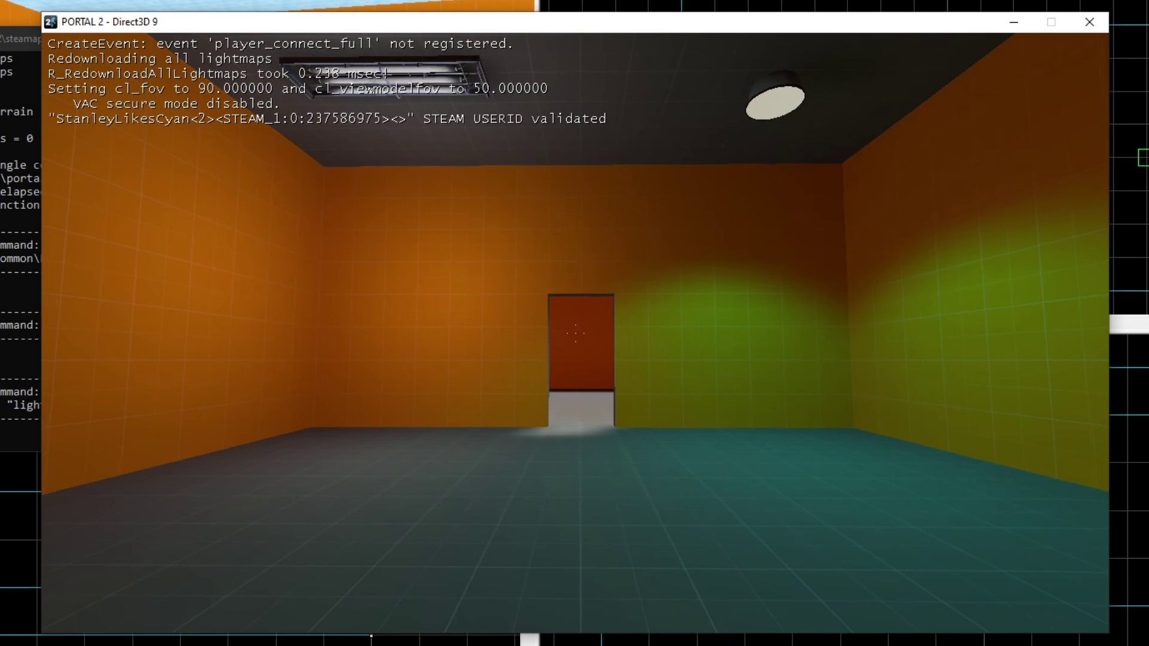
{"action": "key", "text": "w"}
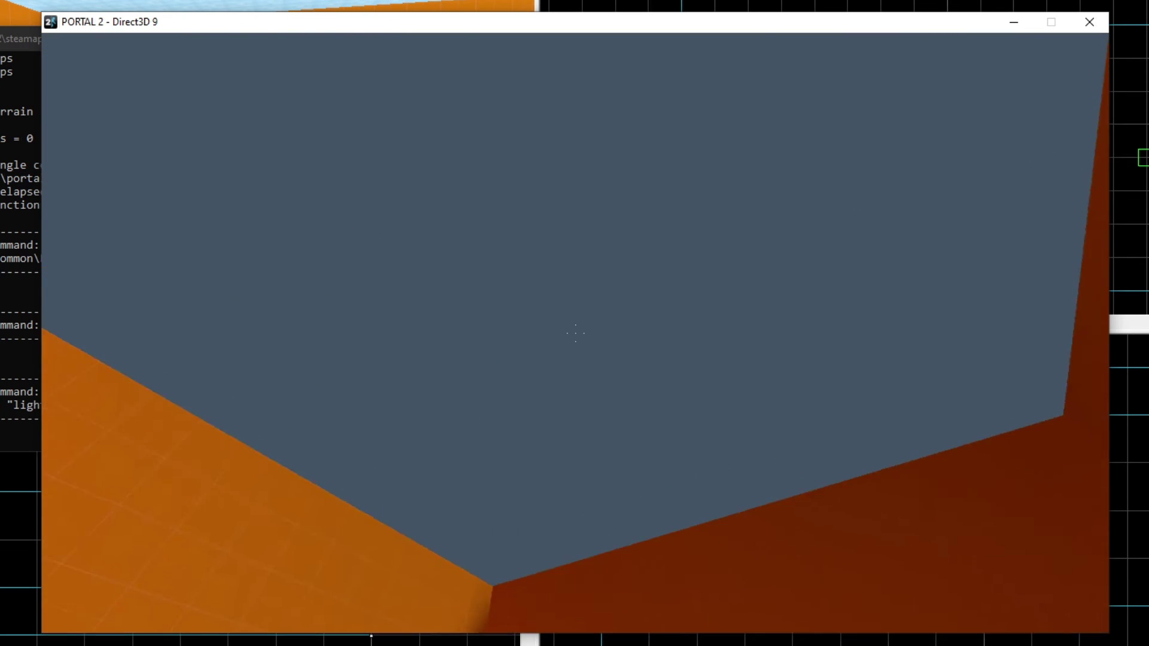
{"action": "key", "text": "w"}
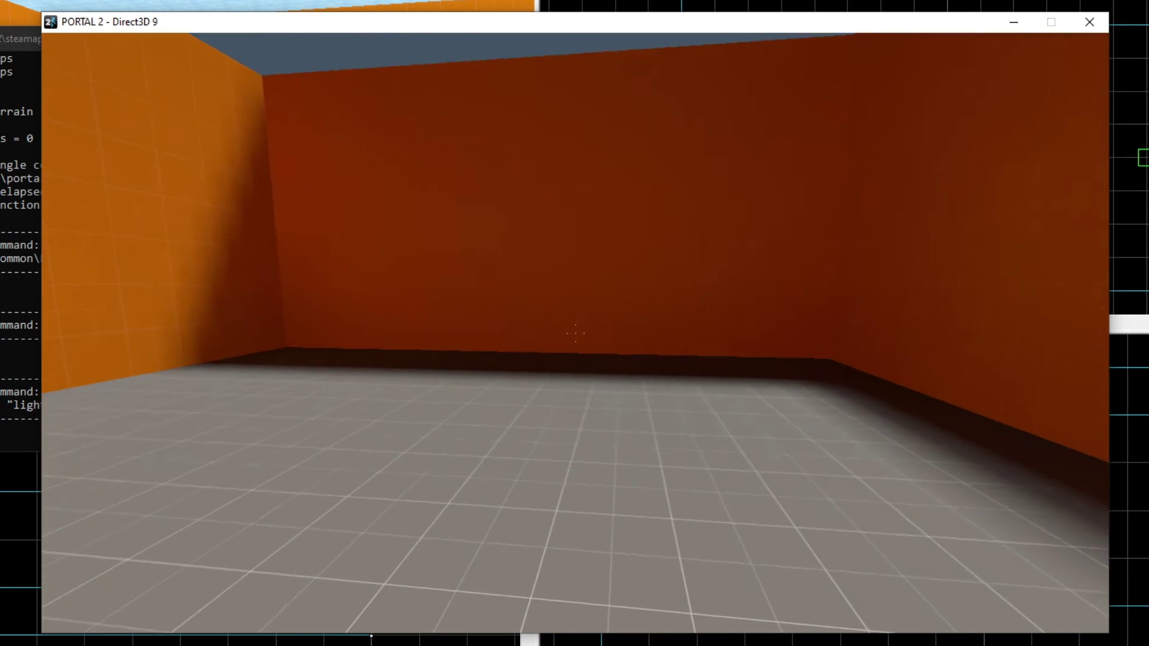
{"action": "key", "text": "w"}
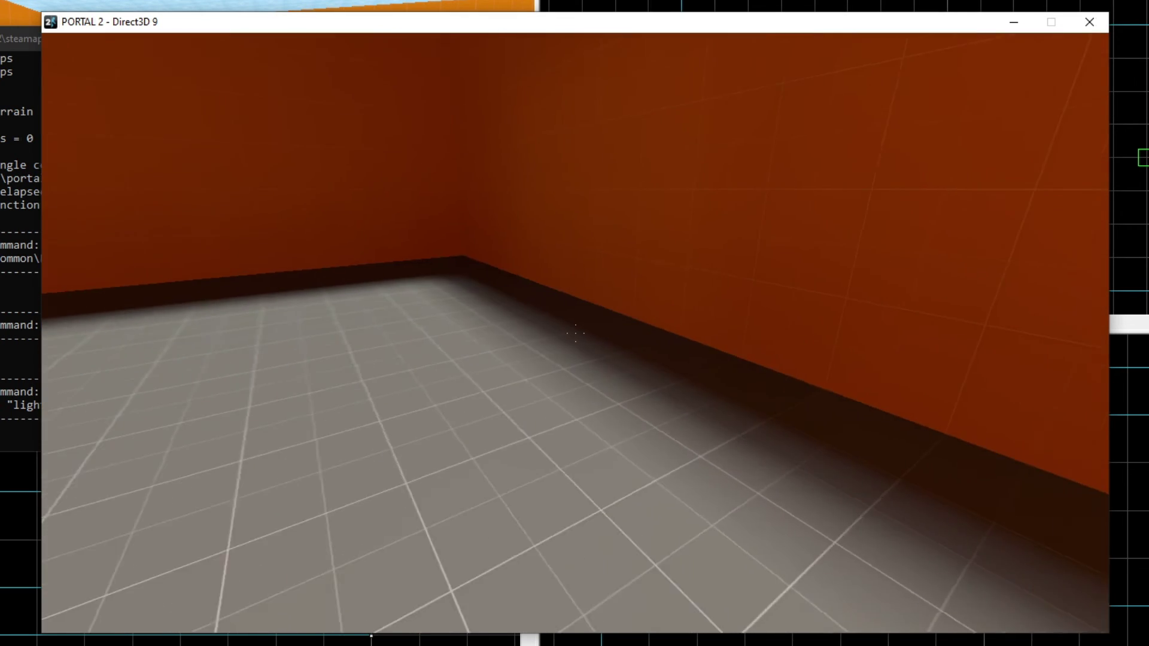
{"action": "key", "text": "d"}
{"action": "key", "text": "w"}
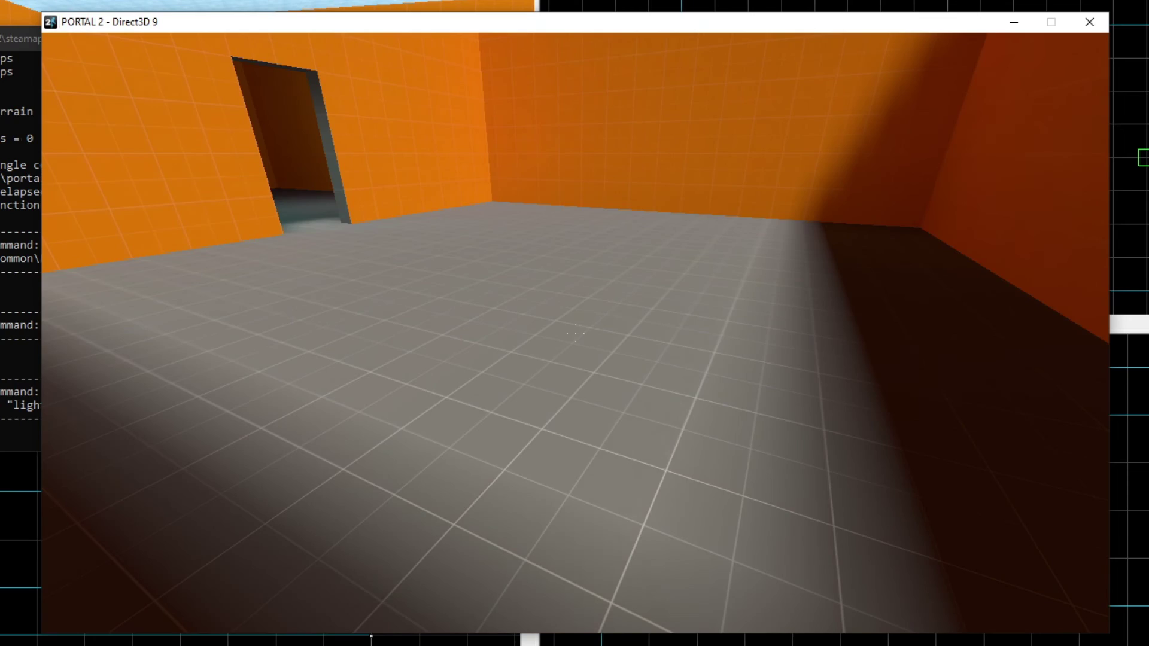